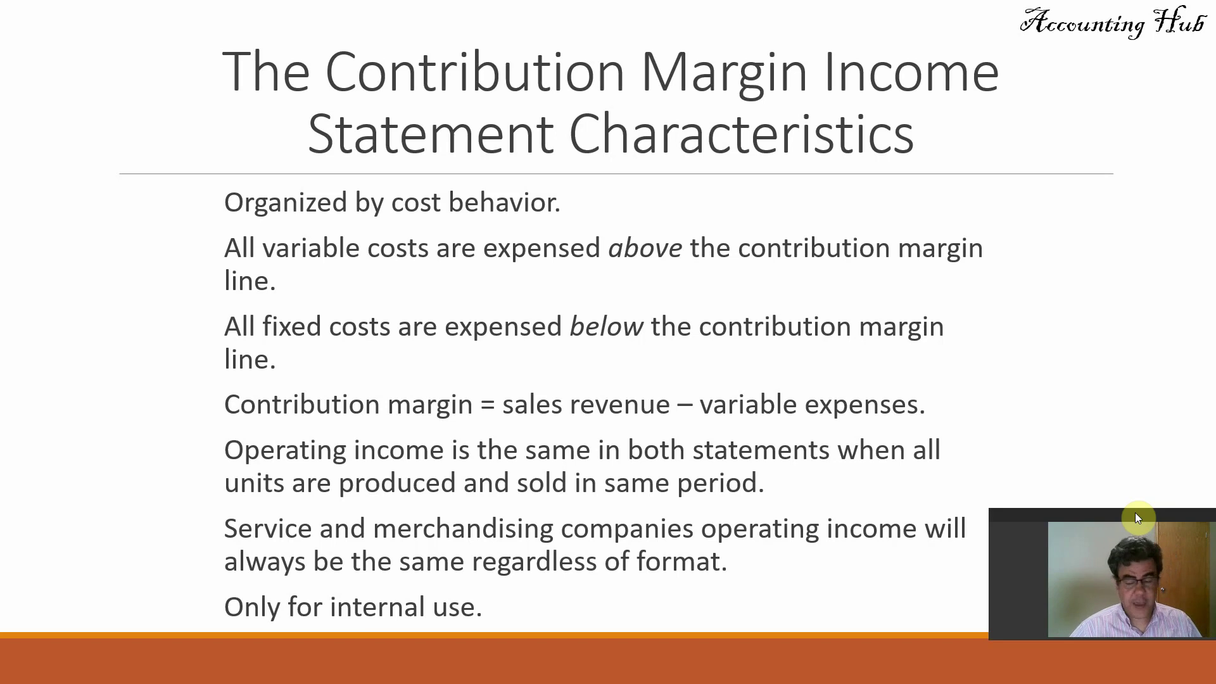
Switch from the slide show to the Excel workbook "Variable costing and contribution margin income statement"
key(alt+Tab)
key(alt+Tab)
key(alt+Tab)
key(alt+Tab)
key(alt+Tab)
key(alt+Tab)
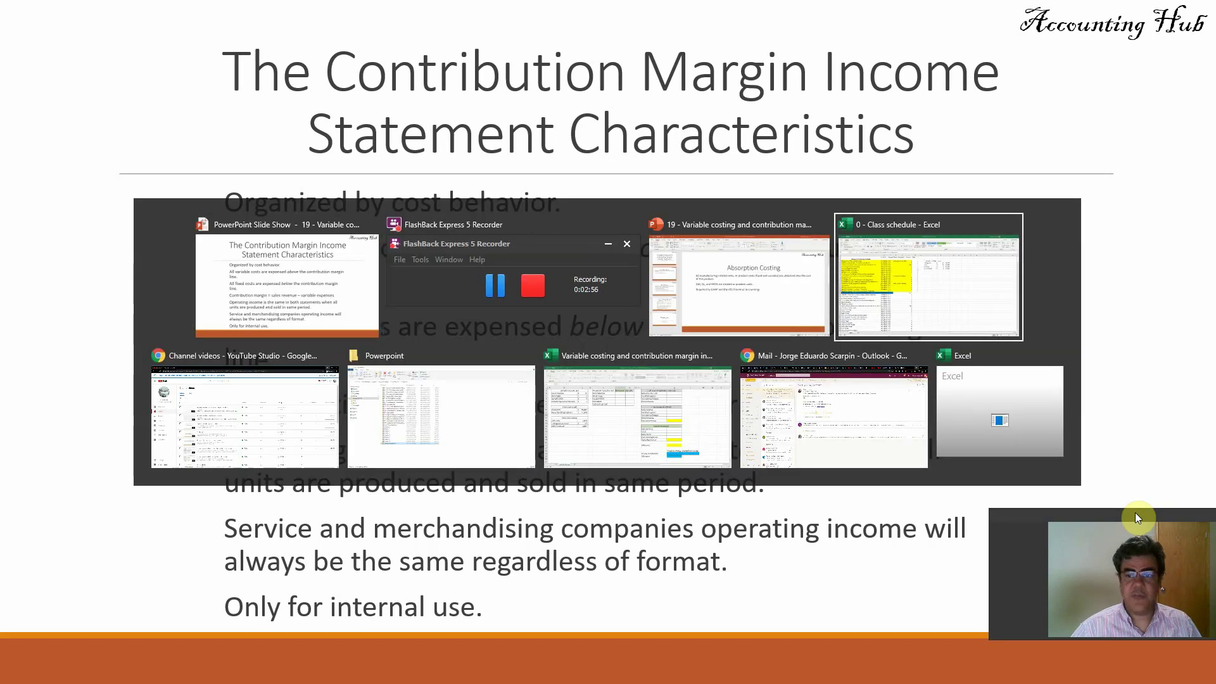
key(Escape)
key(alt+Tab)
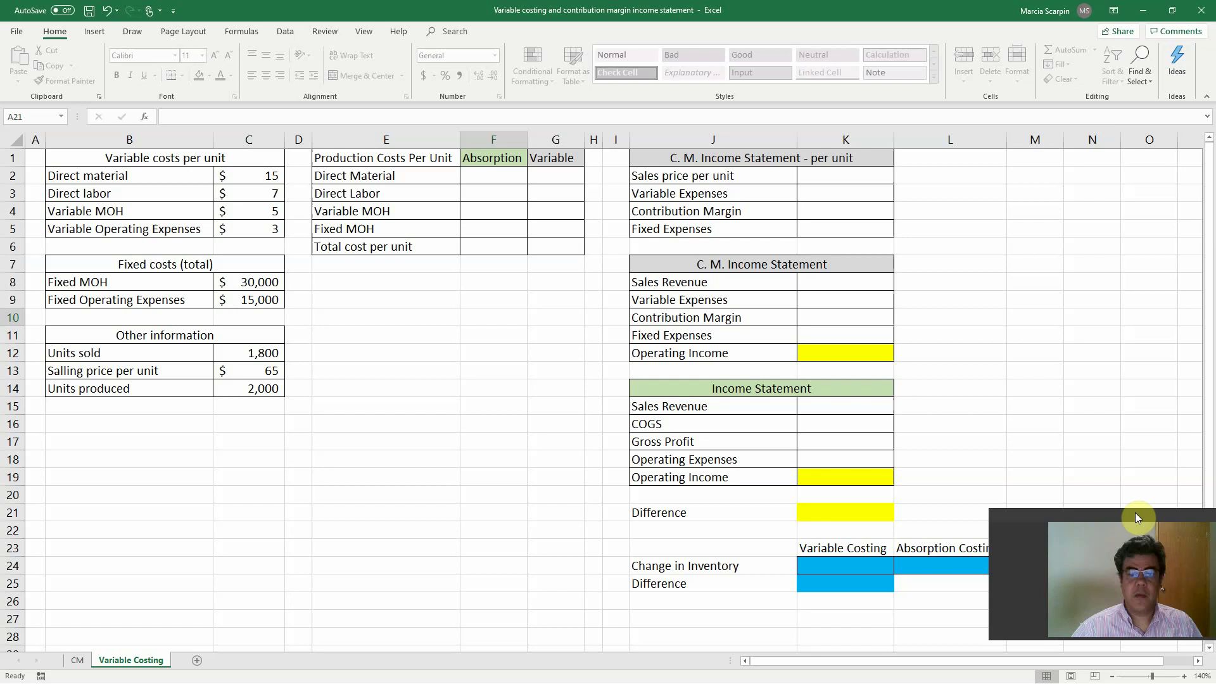
drag(1134, 516, 1084, 326)
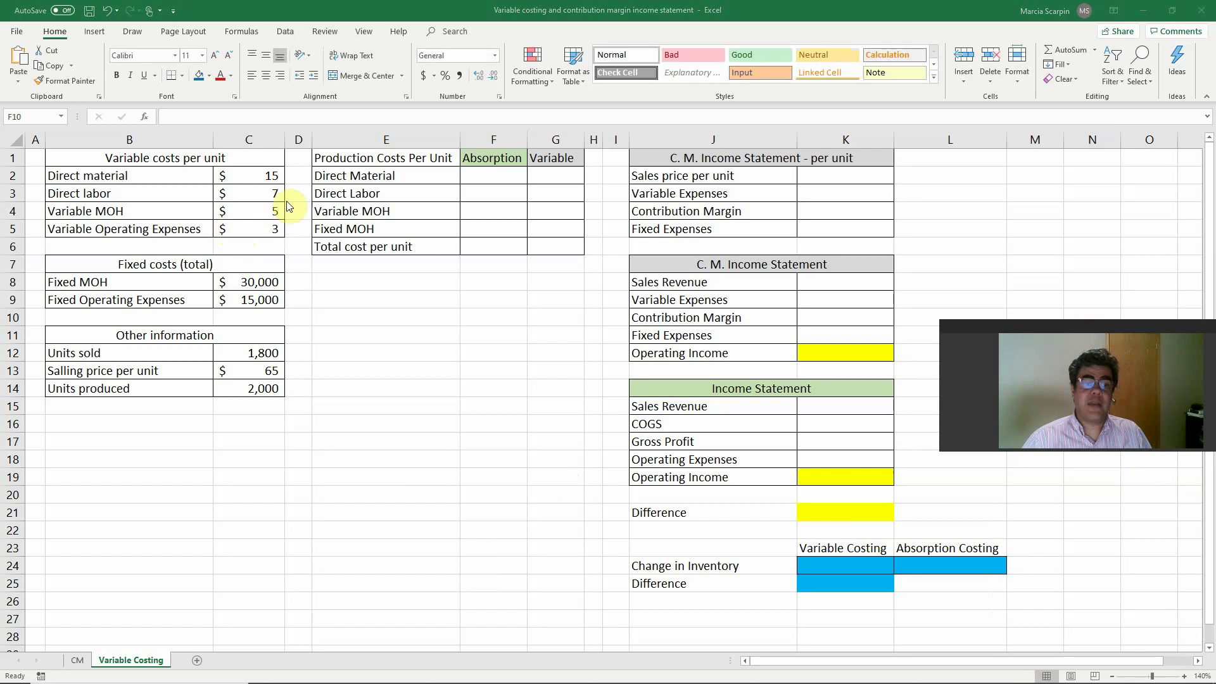
Compare the variable costs per unit with the selling price, variable expenses and units sold on the CM sheet
drag(259, 175, 259, 226)
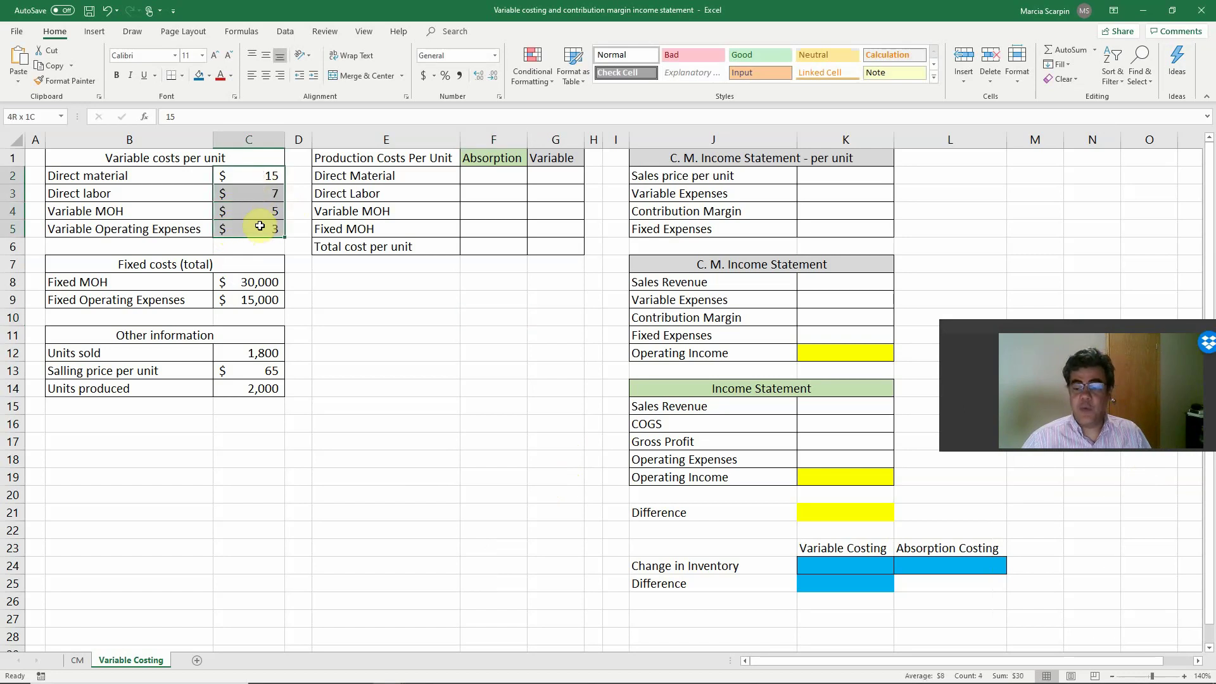
click(323, 298)
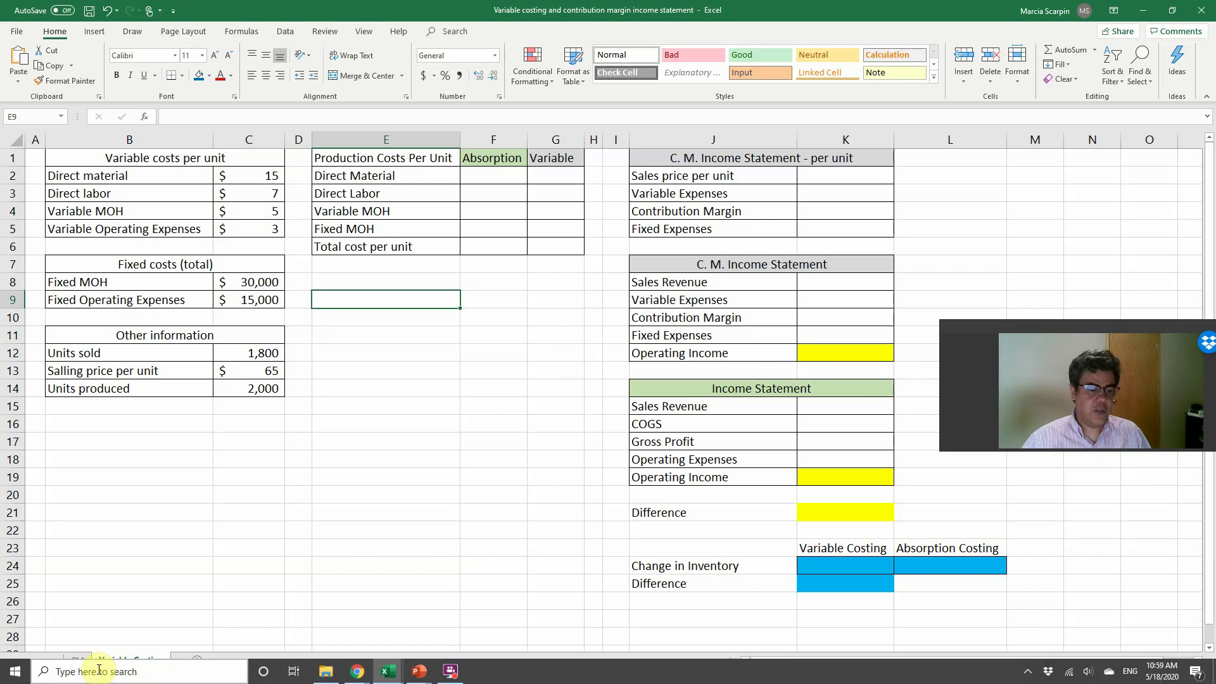
click(78, 660)
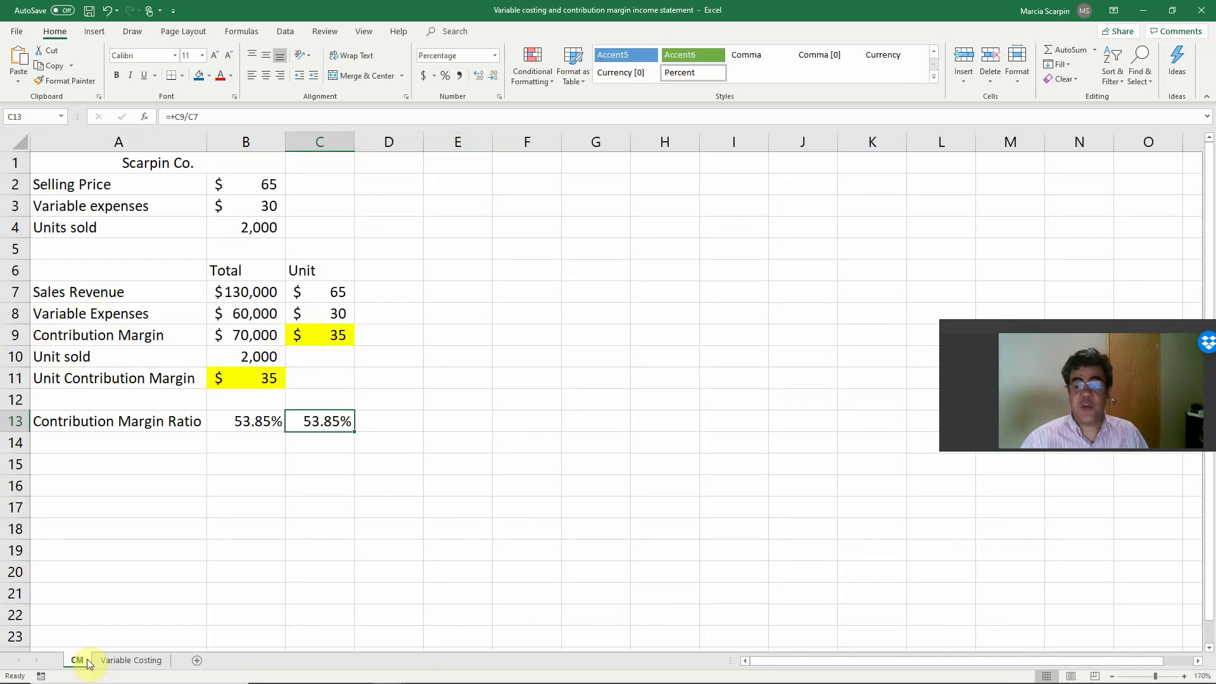
click(259, 207)
click(263, 226)
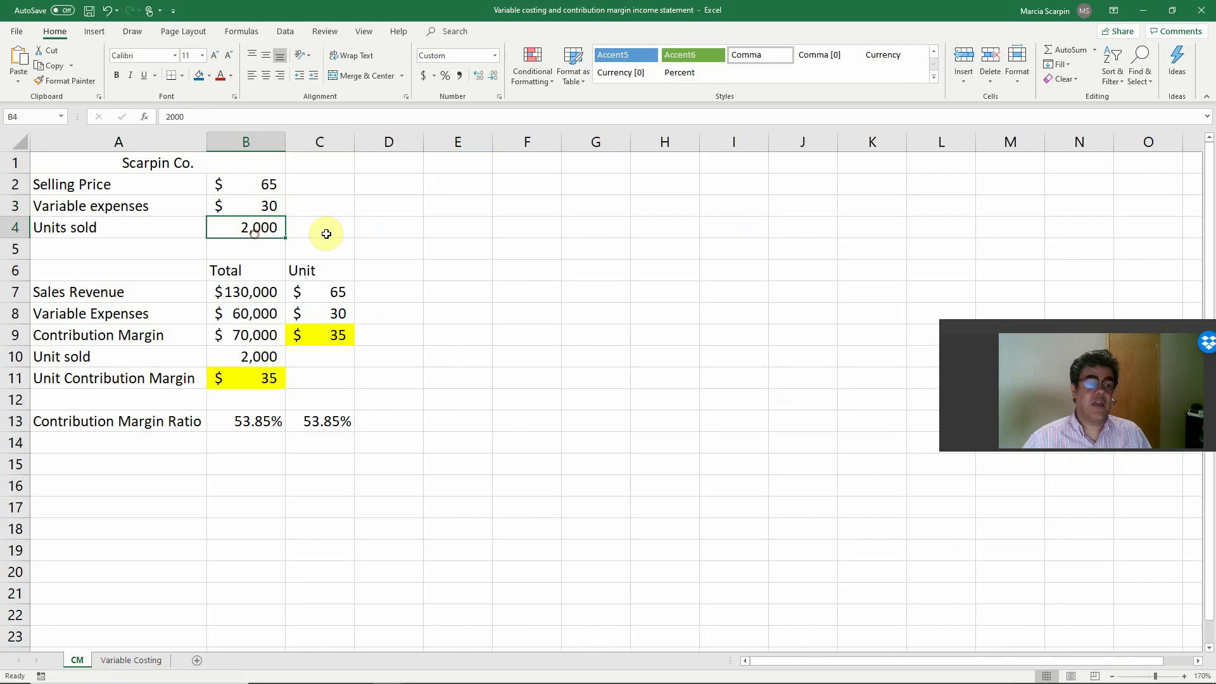
click(253, 184)
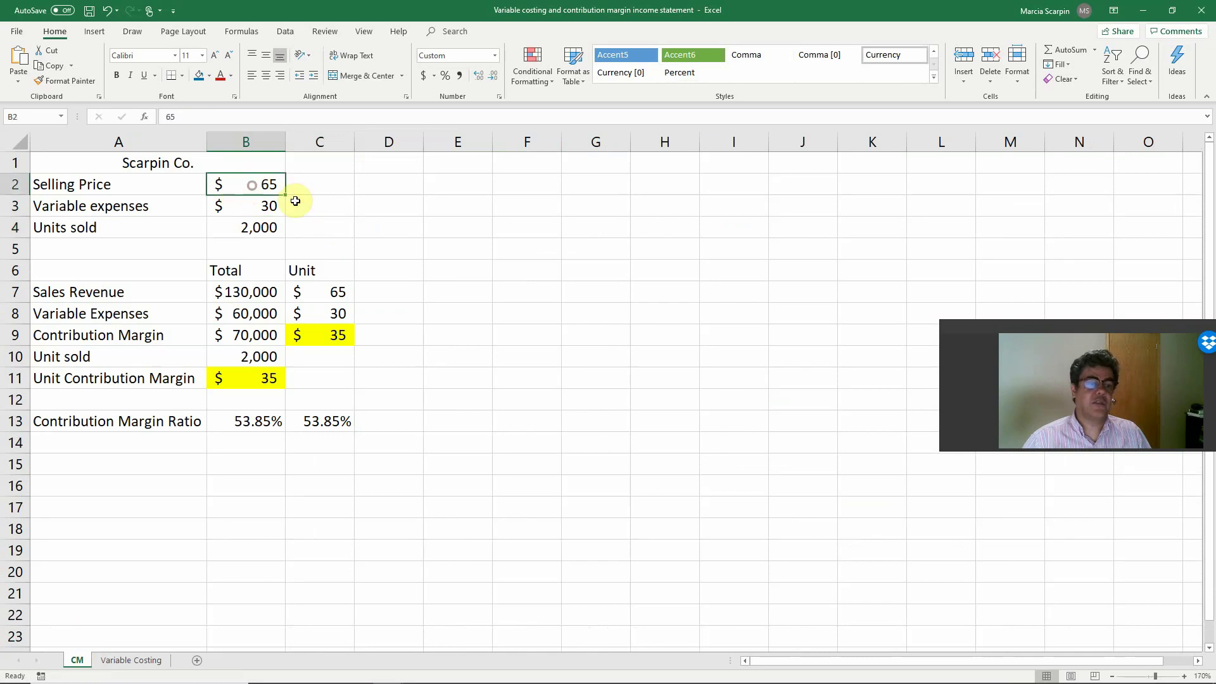
On the Variable Costing sheet, set Units sold in C12 to 2,000
click(155, 653)
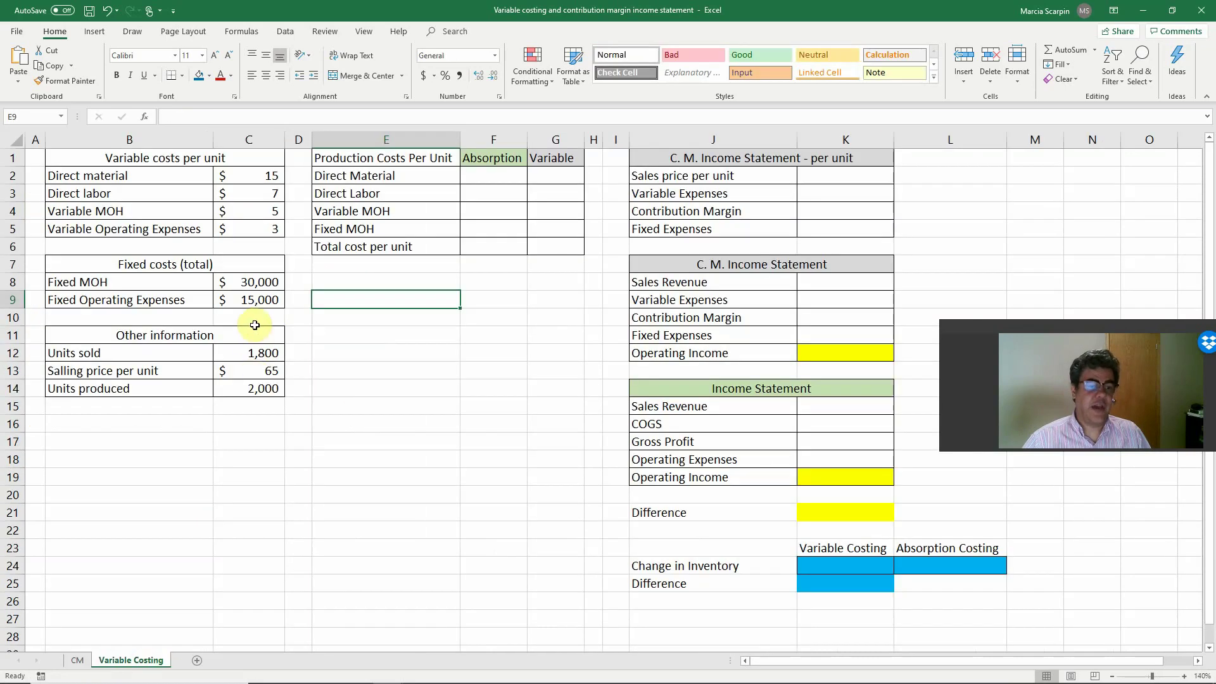
click(251, 350)
text(2,00)
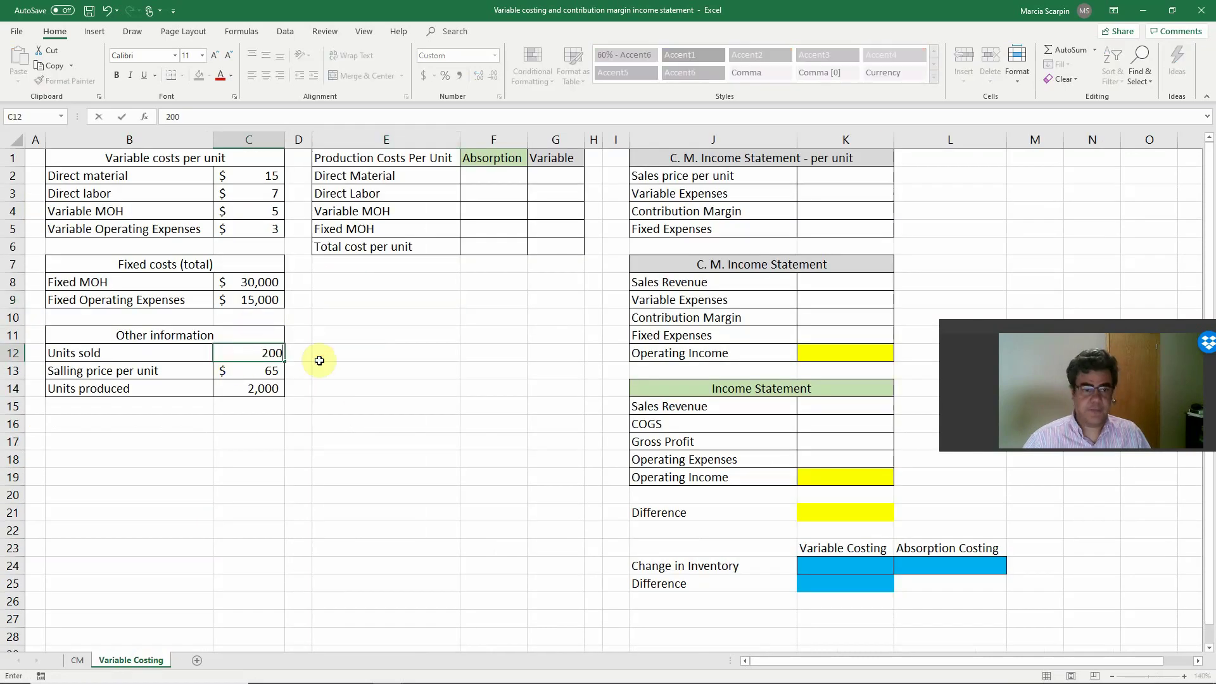
text(0)
key(Return)
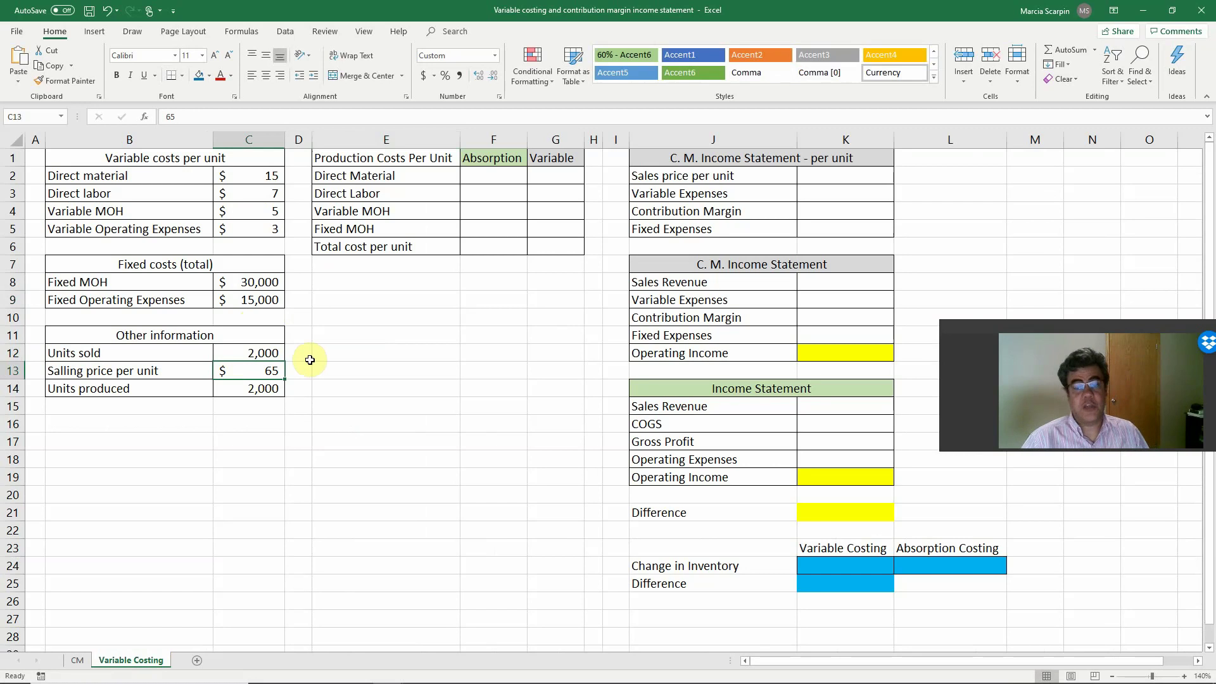
key(Up)
key(Up)
key(Up)
key(Up)
key(Up)
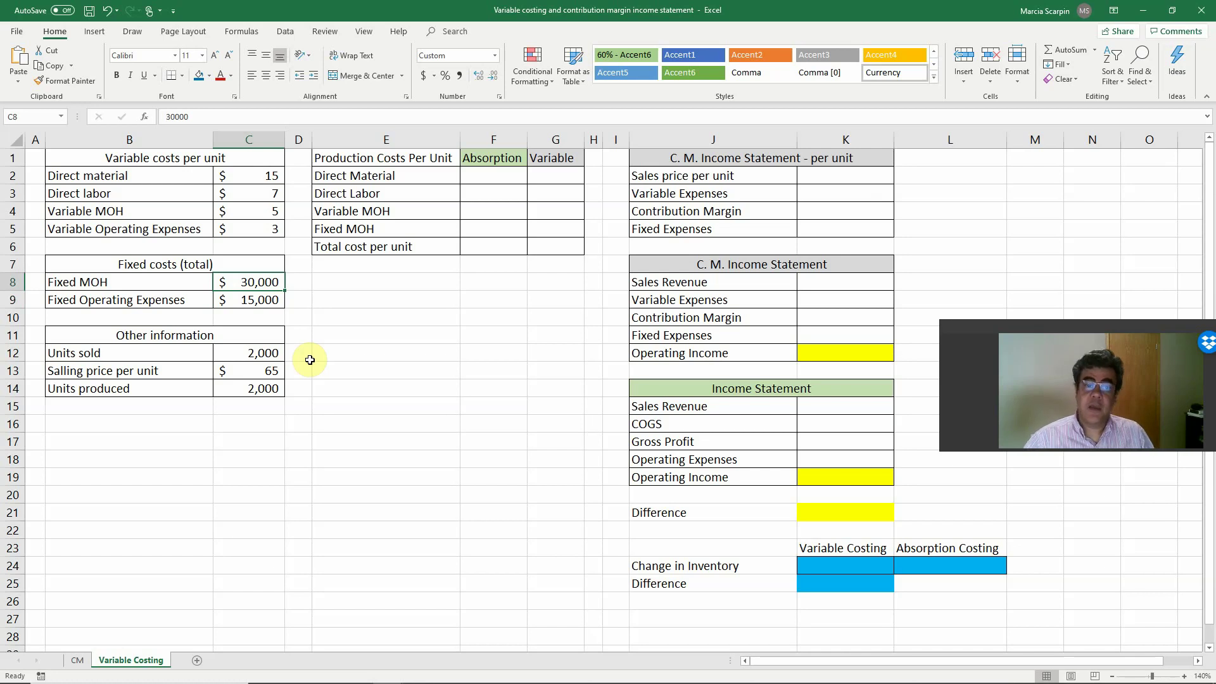
Fill the Absorption column's direct material, direct labor and variable MOH in F2:F4 with references to C2, C3 and C4
click(489, 176)
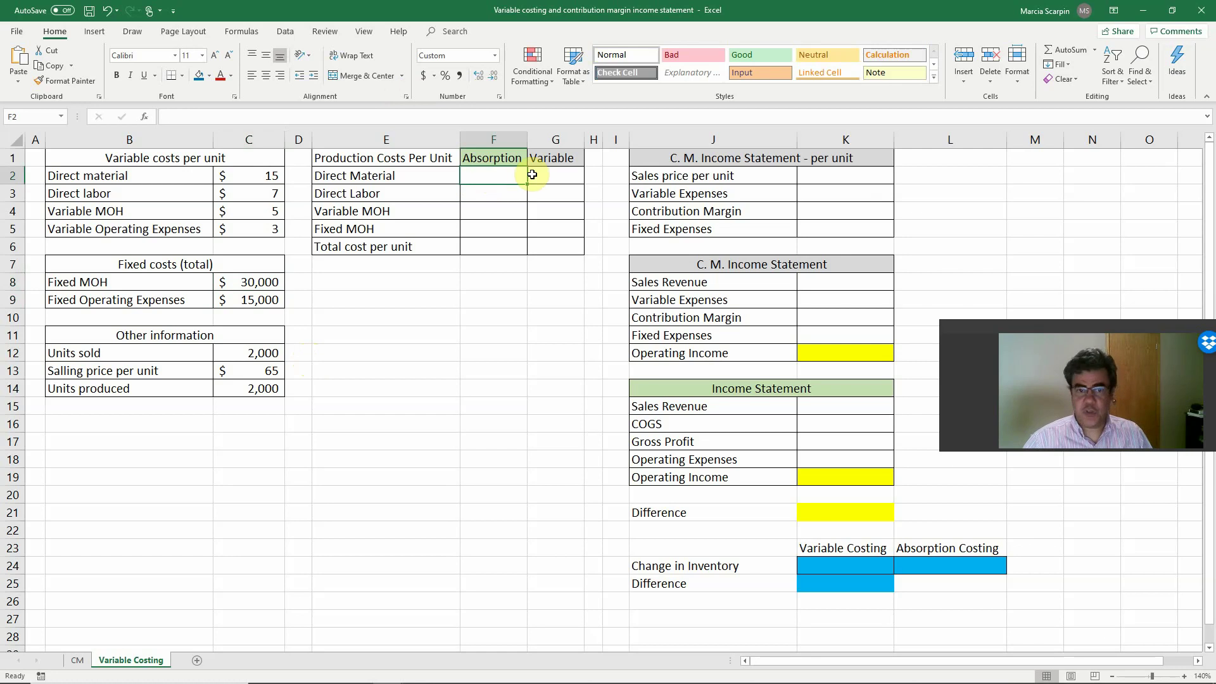
text(+)
click(258, 180)
key(Return)
text(+)
click(268, 191)
key(Return)
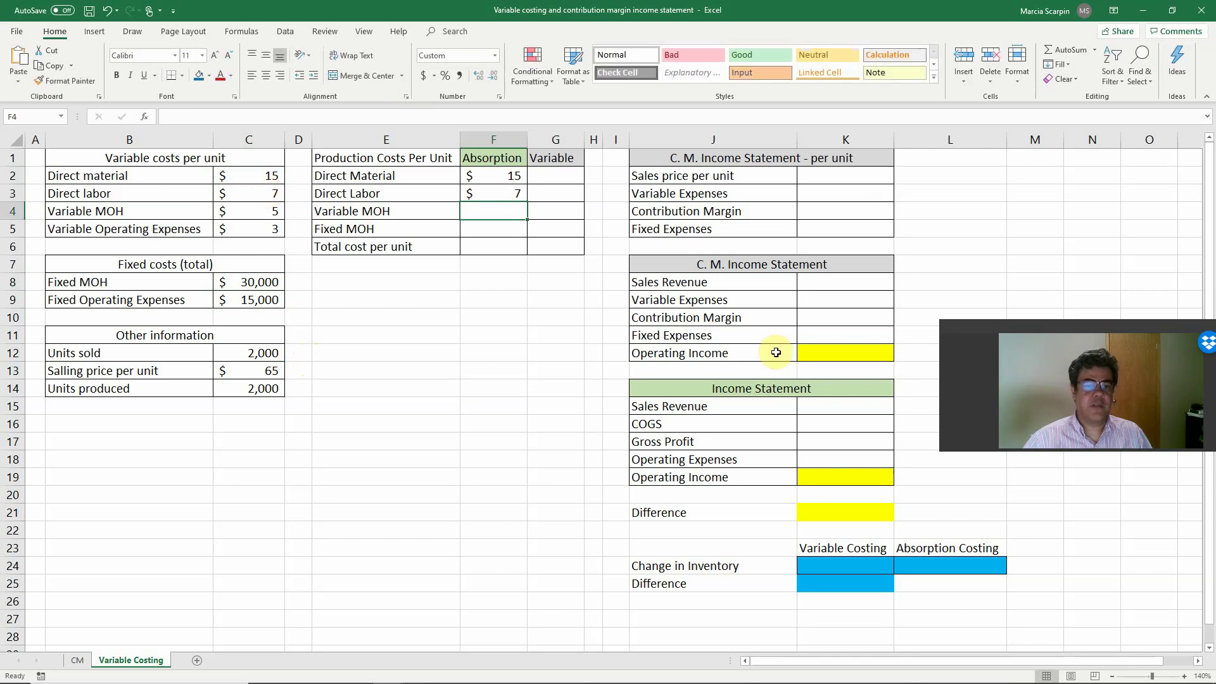
text(+)
click(247, 210)
key(Return)
Calculate the Absorption fixed MOH per unit in F5 by dividing fixed MOH by units produced (+C8/C14)
text(+)
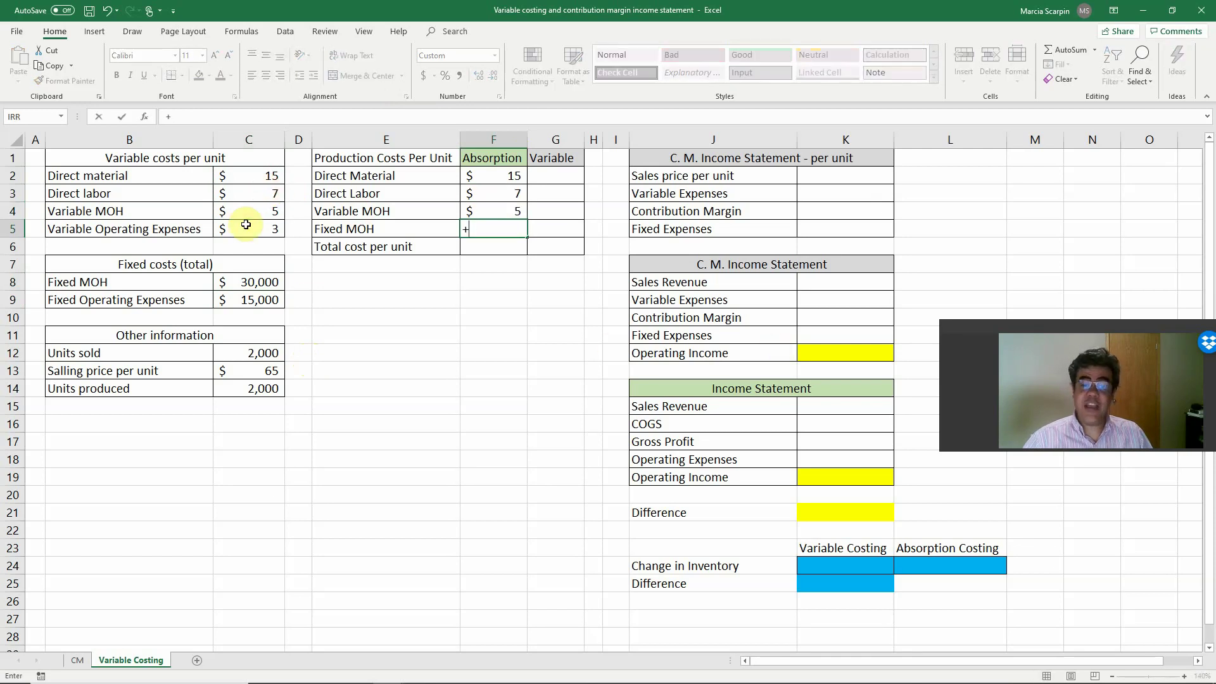
click(244, 282)
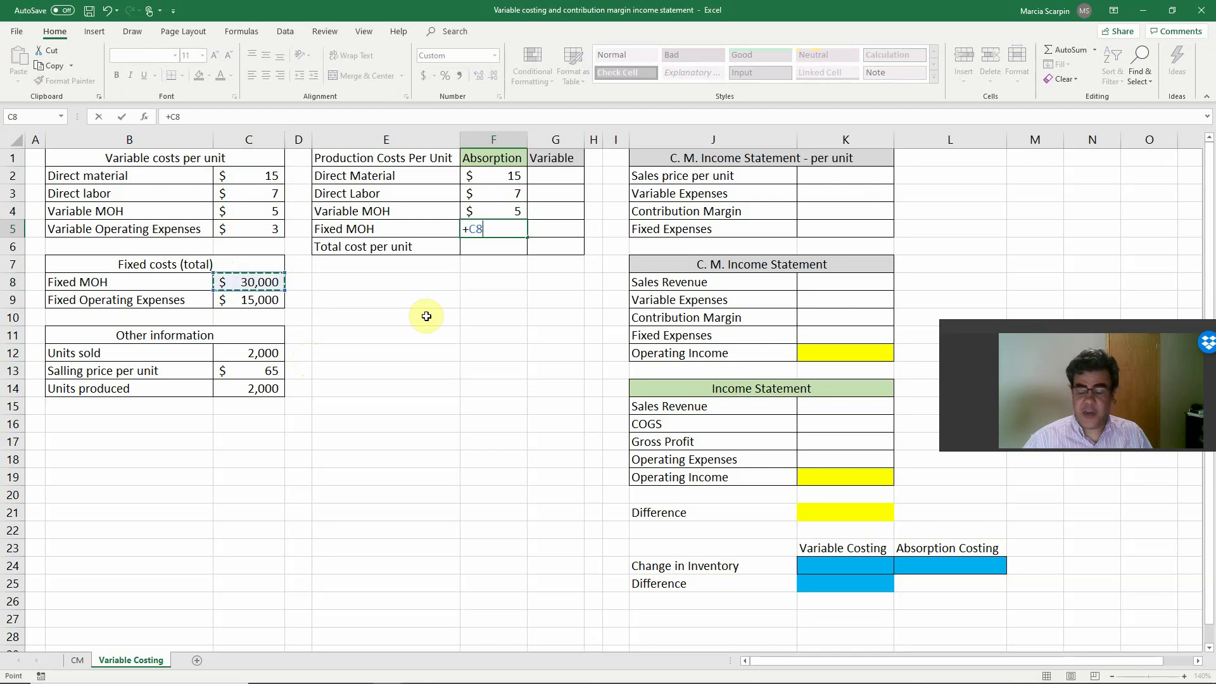
text(/)
click(257, 388)
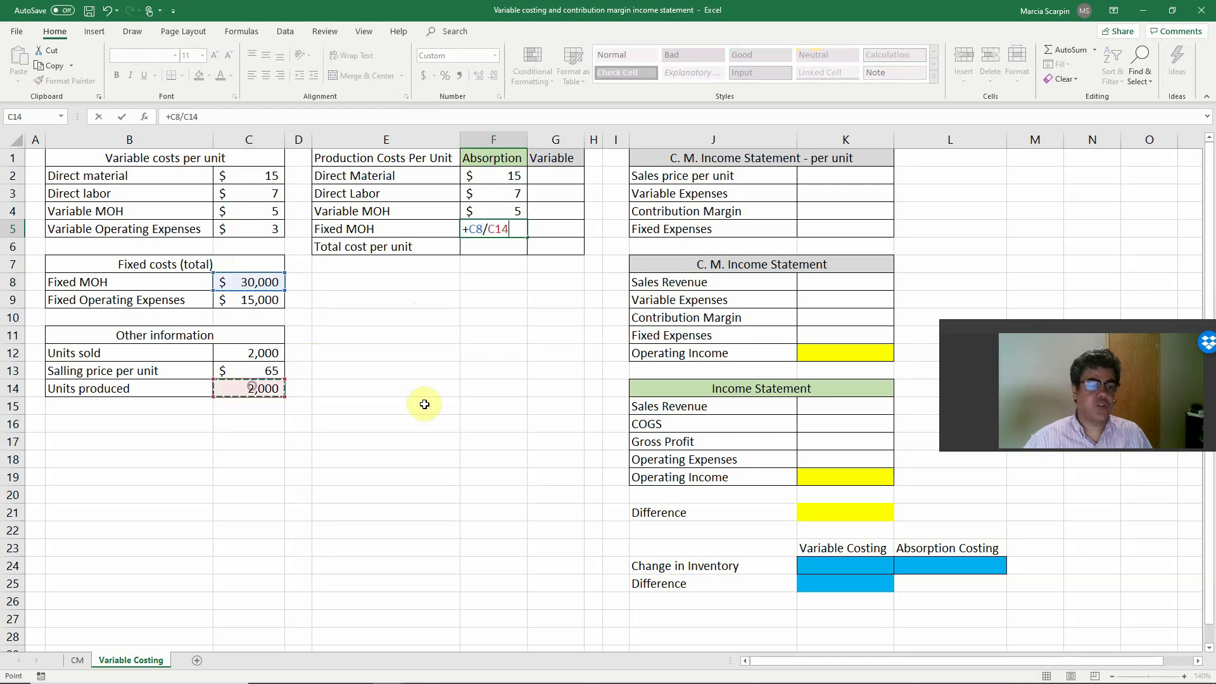
key(Return)
Total the Absorption cost per unit in F6 with a SUM of F2:F5
text(=sum)
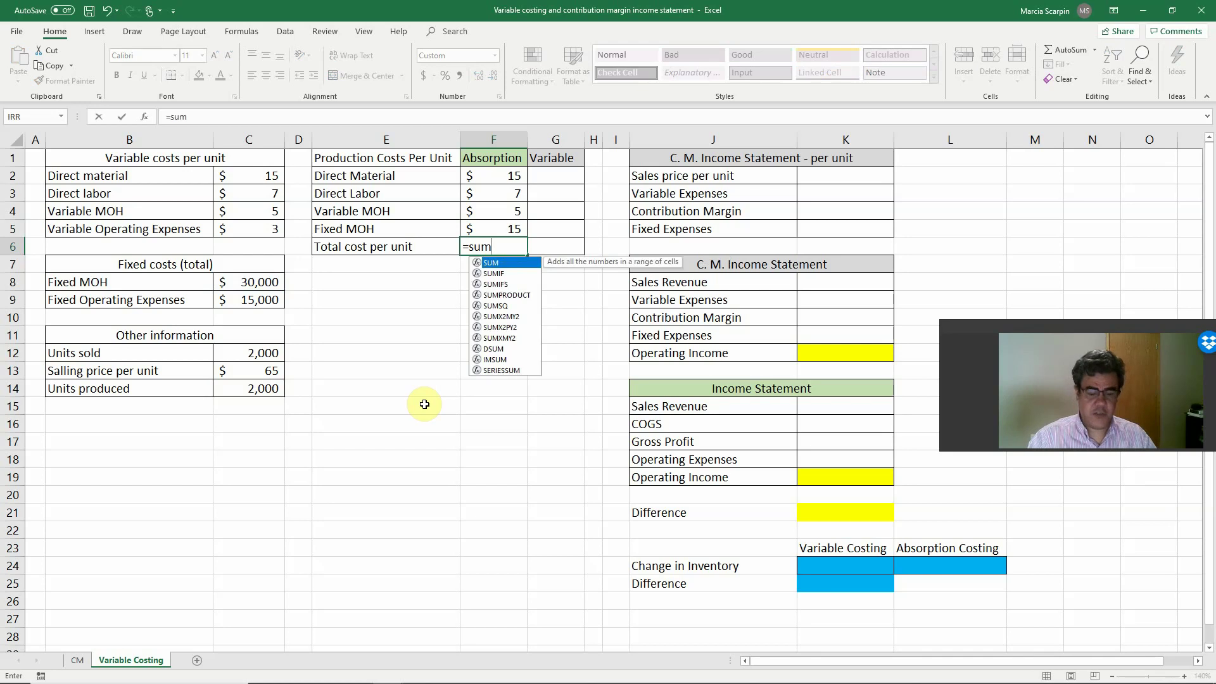
text(()
key(Up)
key(shift+Up)
key(shift+Up)
key(shift+Up)
key(Return)
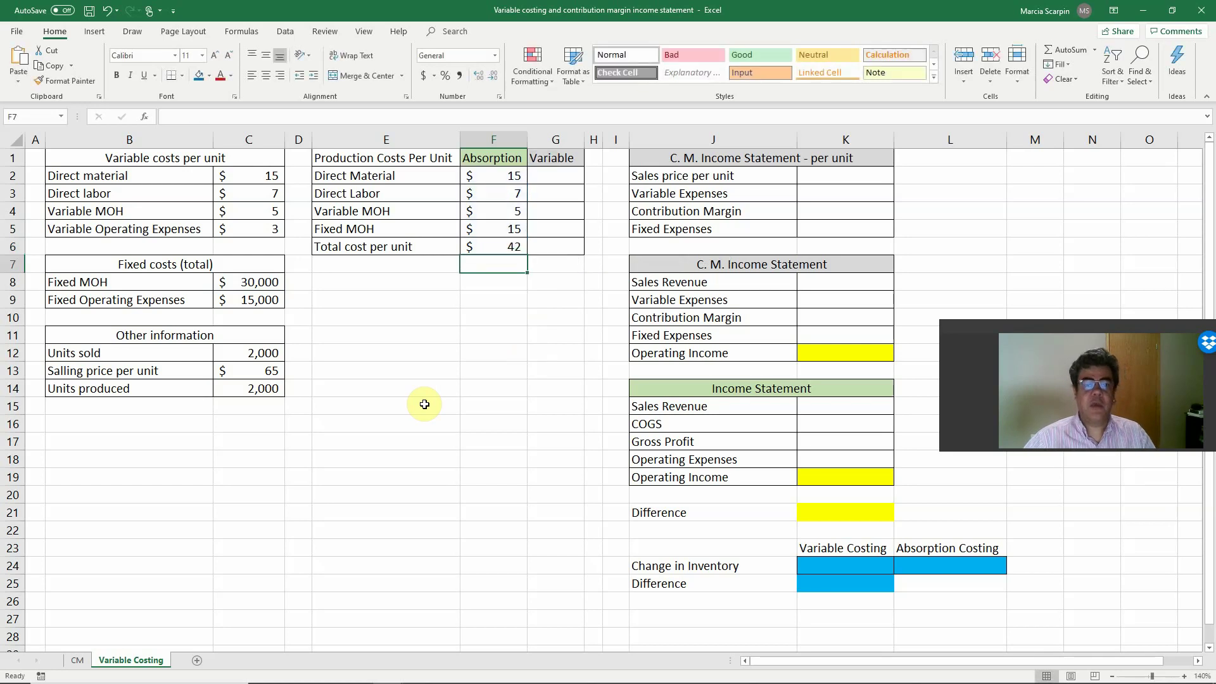
Fill the Variable column's direct material, direct labor and variable MOH in G2:G4 with references to C2, C3 and C4
click(541, 173)
text(+)
click(247, 176)
key(Return)
text(+)
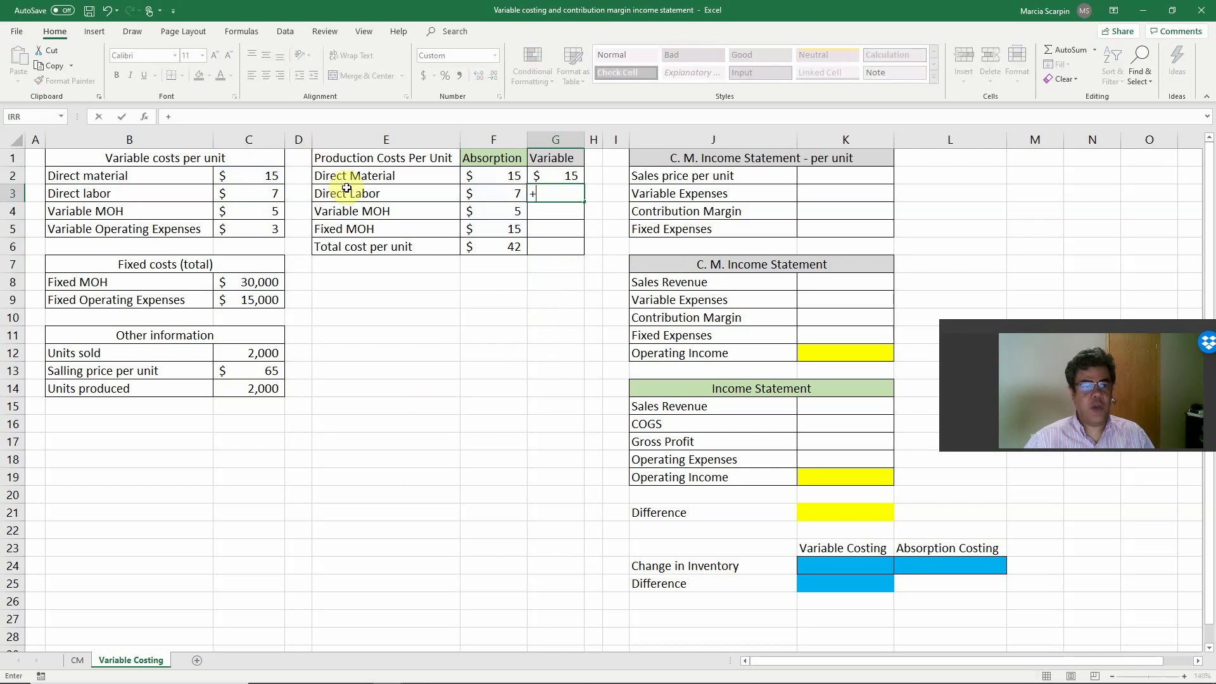
click(254, 195)
key(Return)
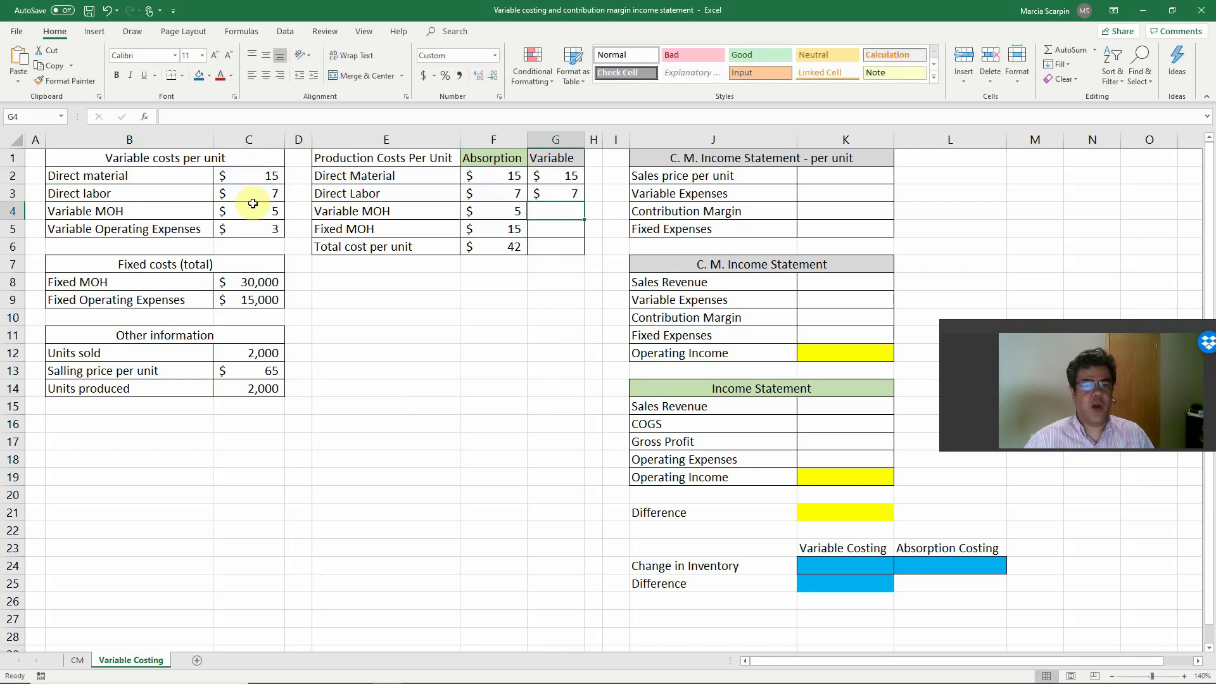
text(+)
click(252, 205)
key(Return)
Leave the Variable fixed MOH blank and total the Variable cost per unit in G6 with a SUM of G2:G5
key(Return)
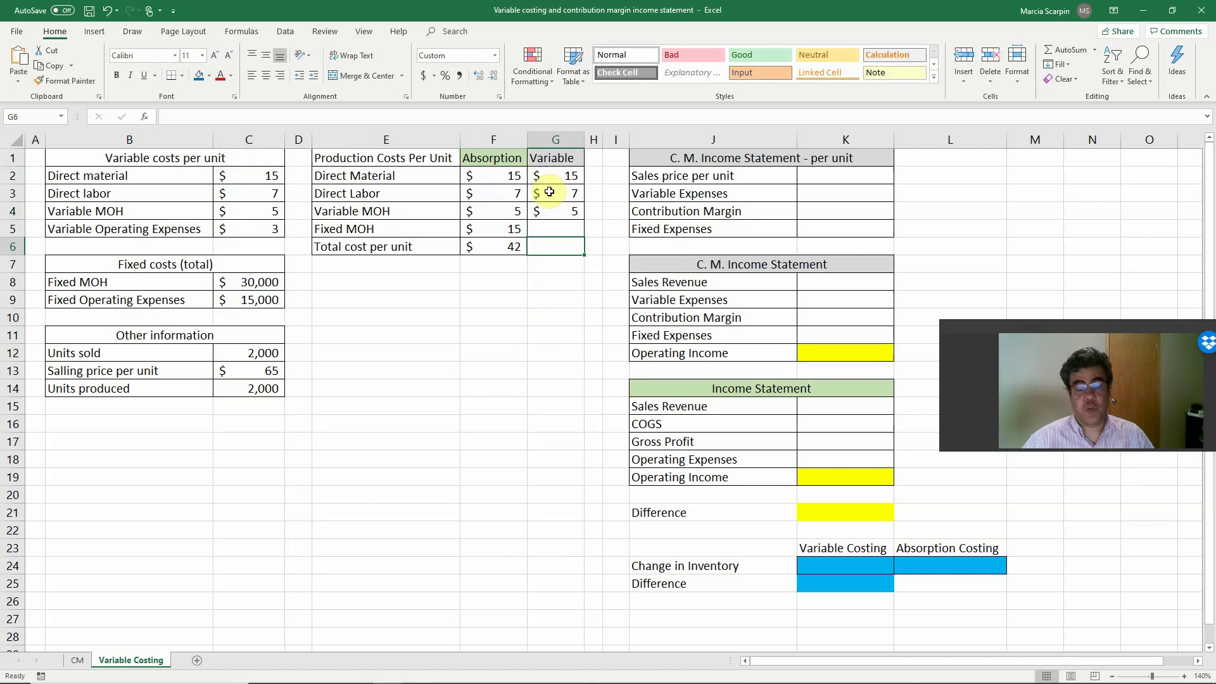
text(=sum()
key(Up)
key(shift+Up)
key(shift+Up)
key(shift+Up)
key(Return)
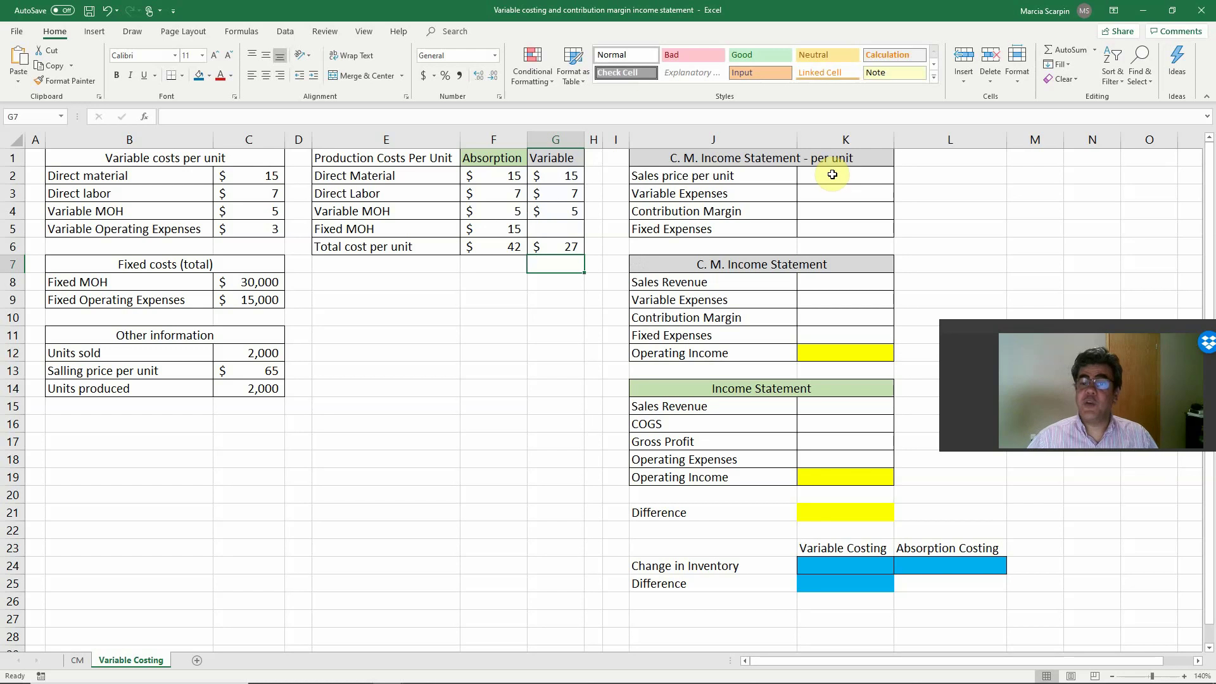
Change the label in J2 of the per-unit contribution margin statement to "Selling price per unit"
click(834, 174)
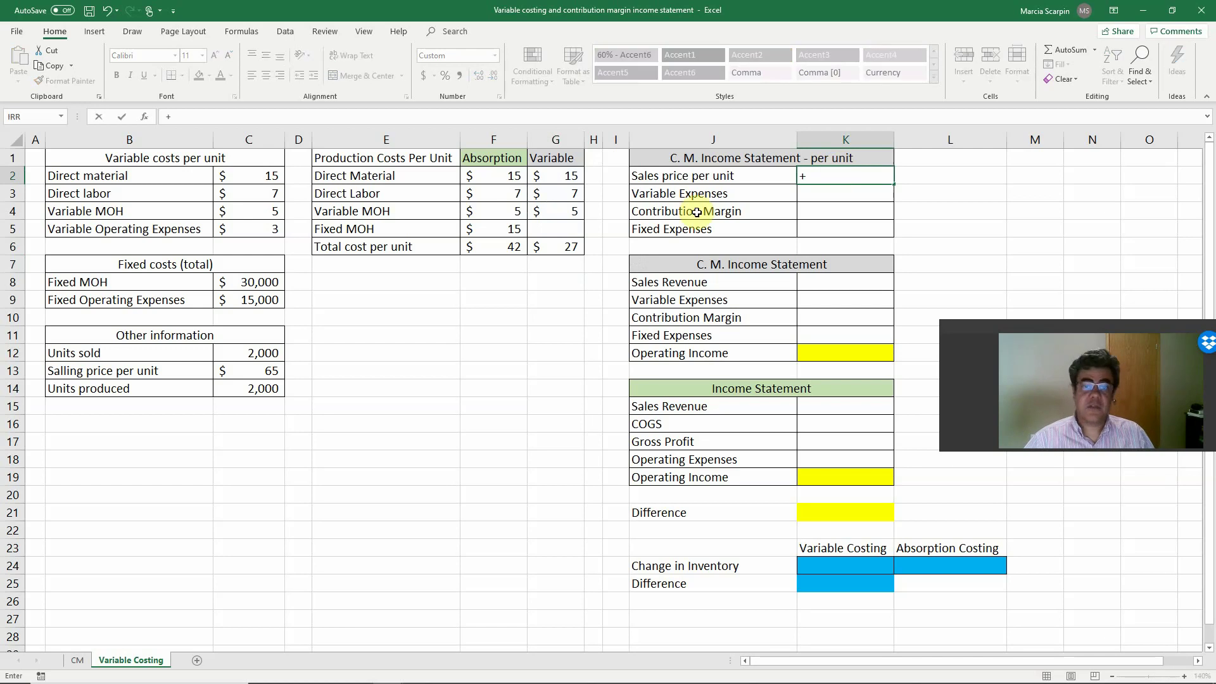
click(640, 175)
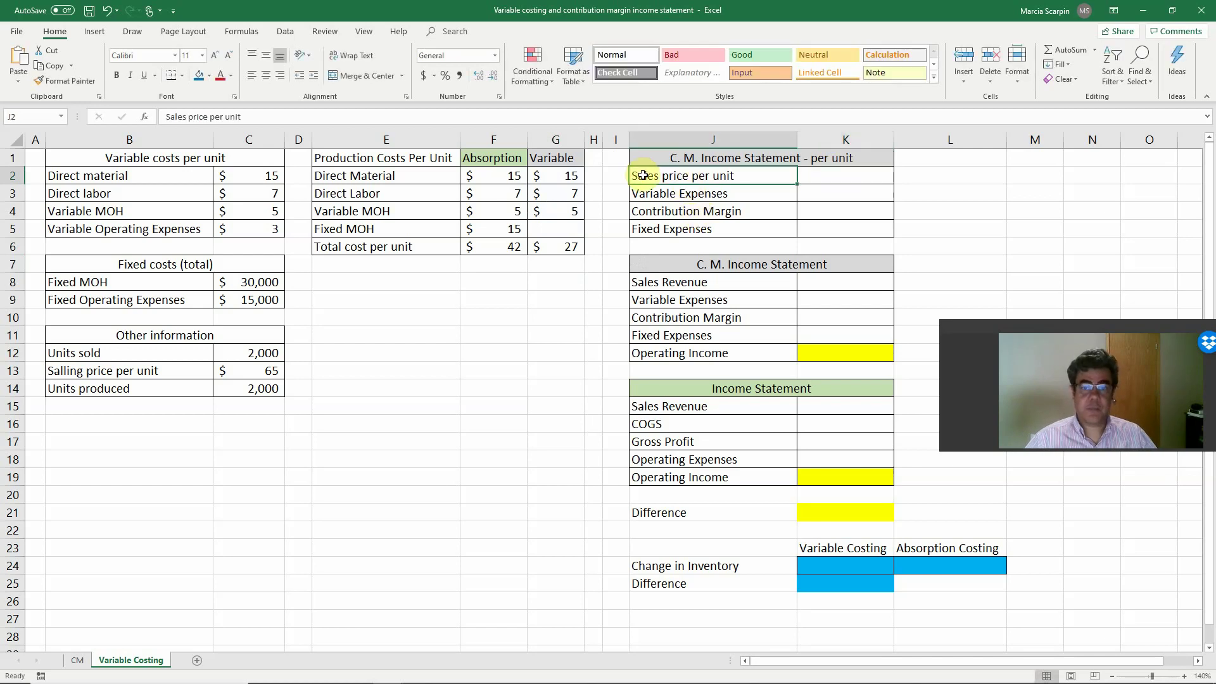
double_click(643, 175)
key(BackSpace)
text(e)
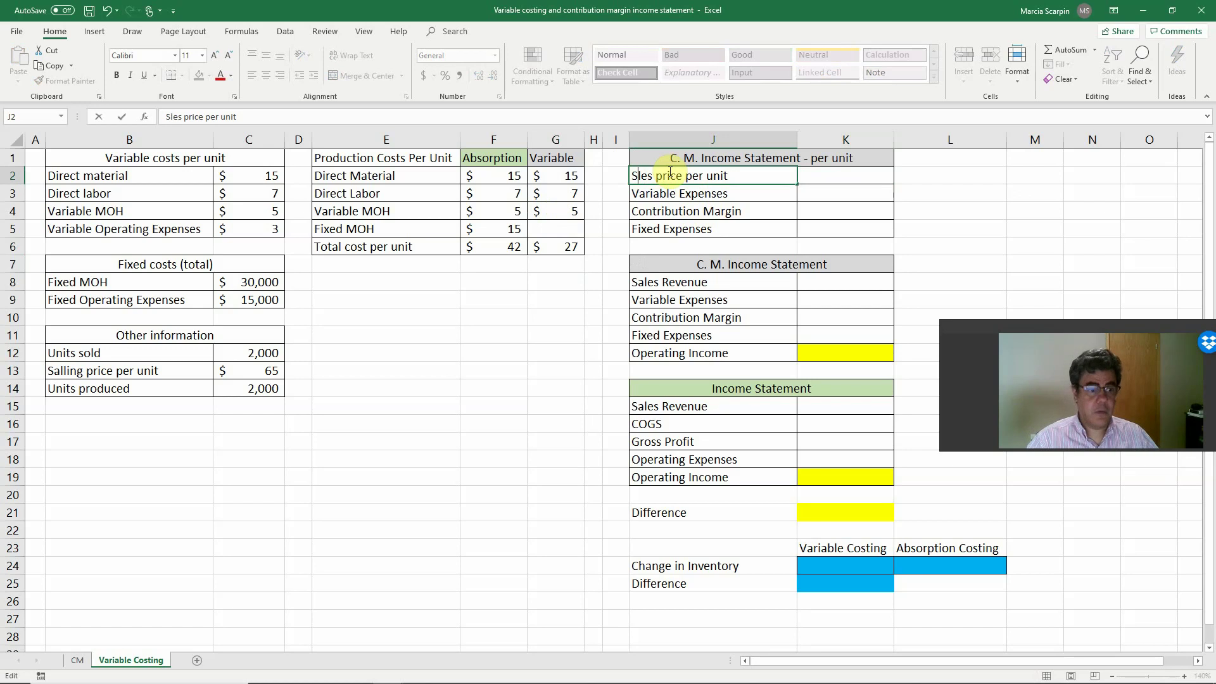
text(lling)
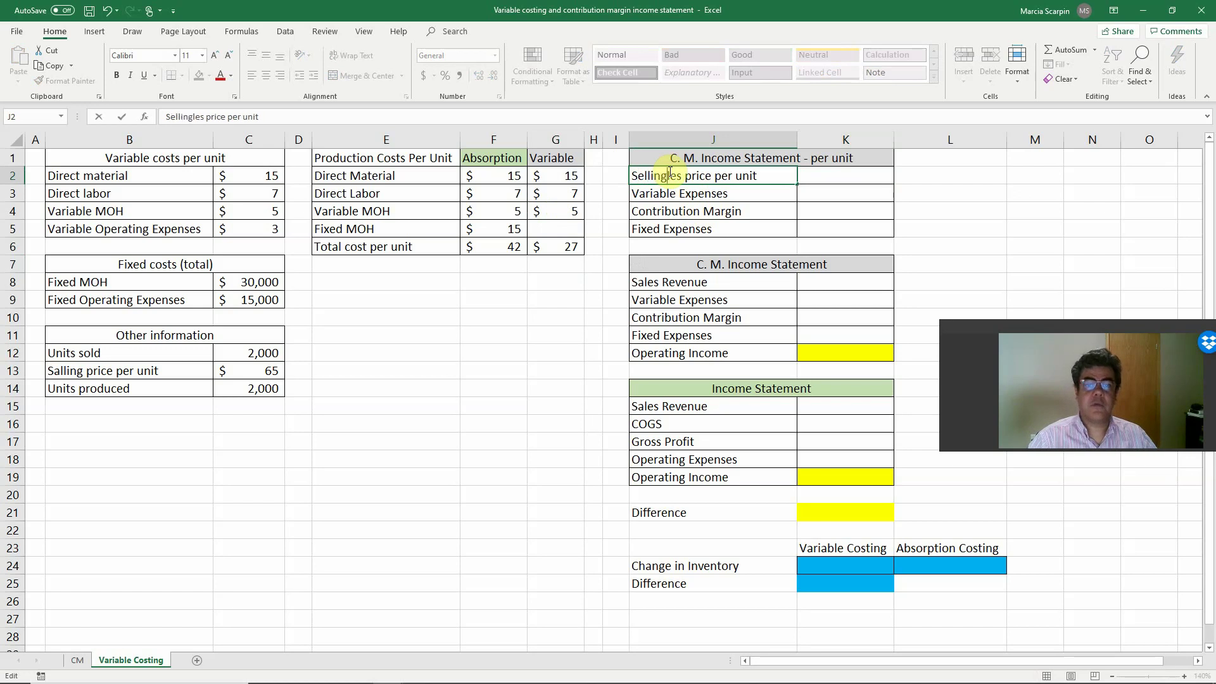
key(Delete)
key(Delete)
key(Delete)
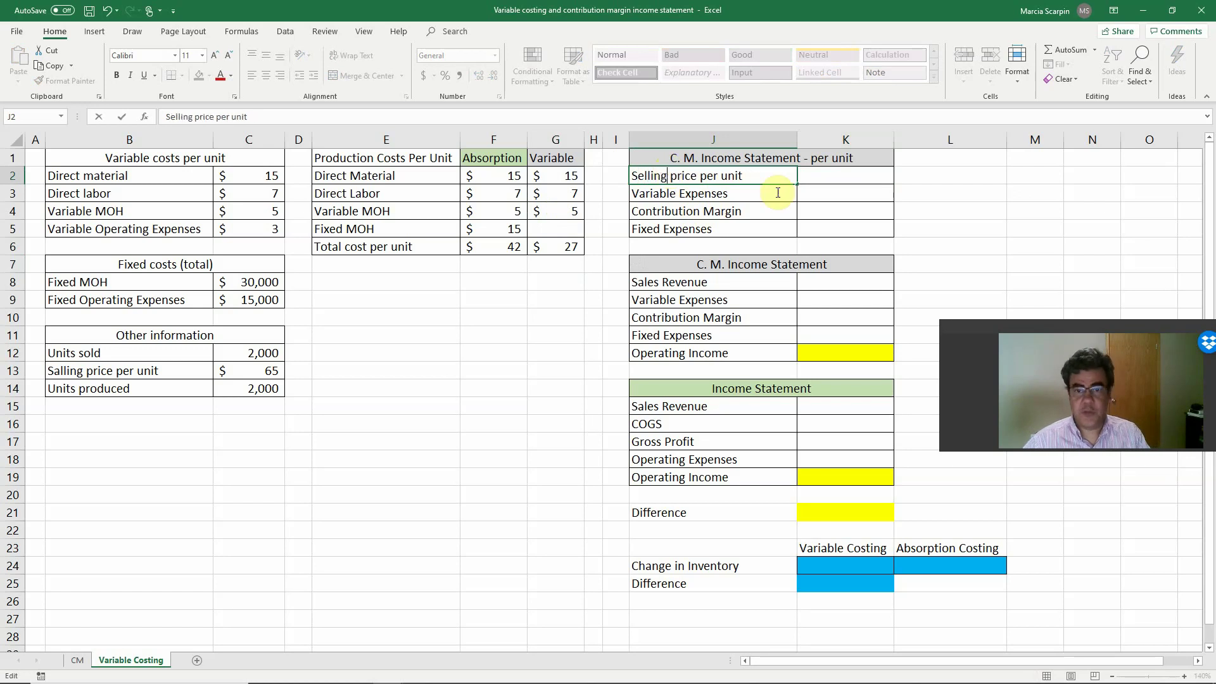
key(Return)
Correct the misspelled label in B13 of Other information to "Selling price per unit"
click(95, 370)
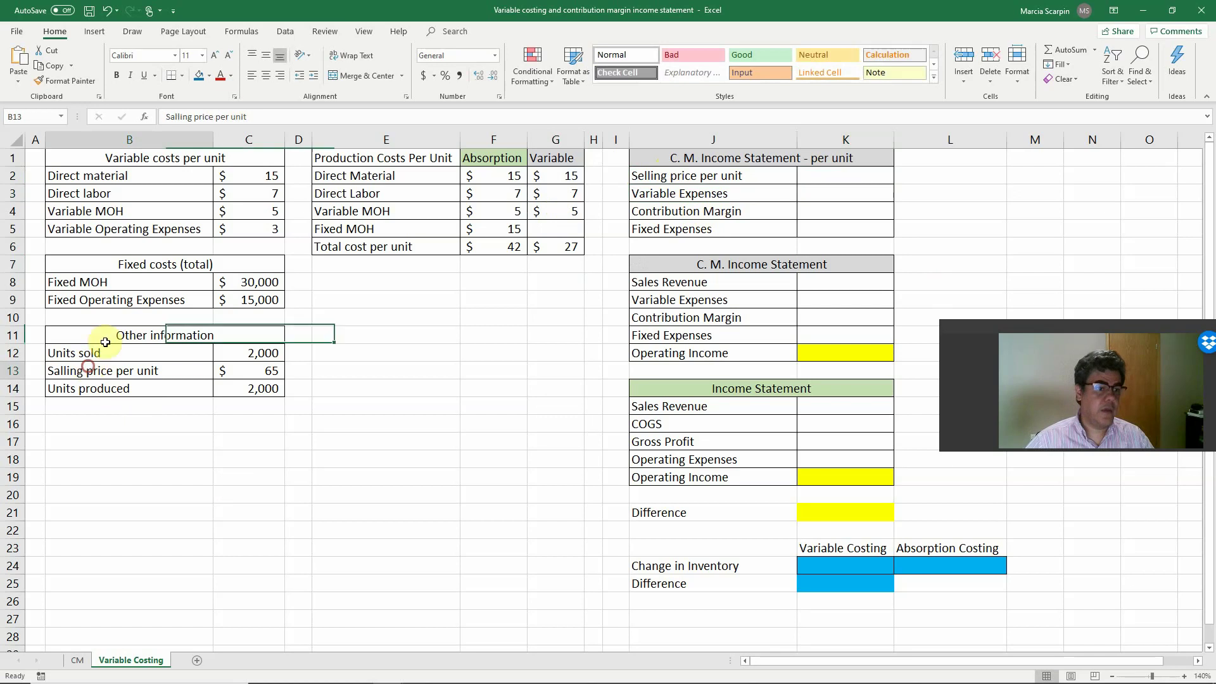
click(173, 117)
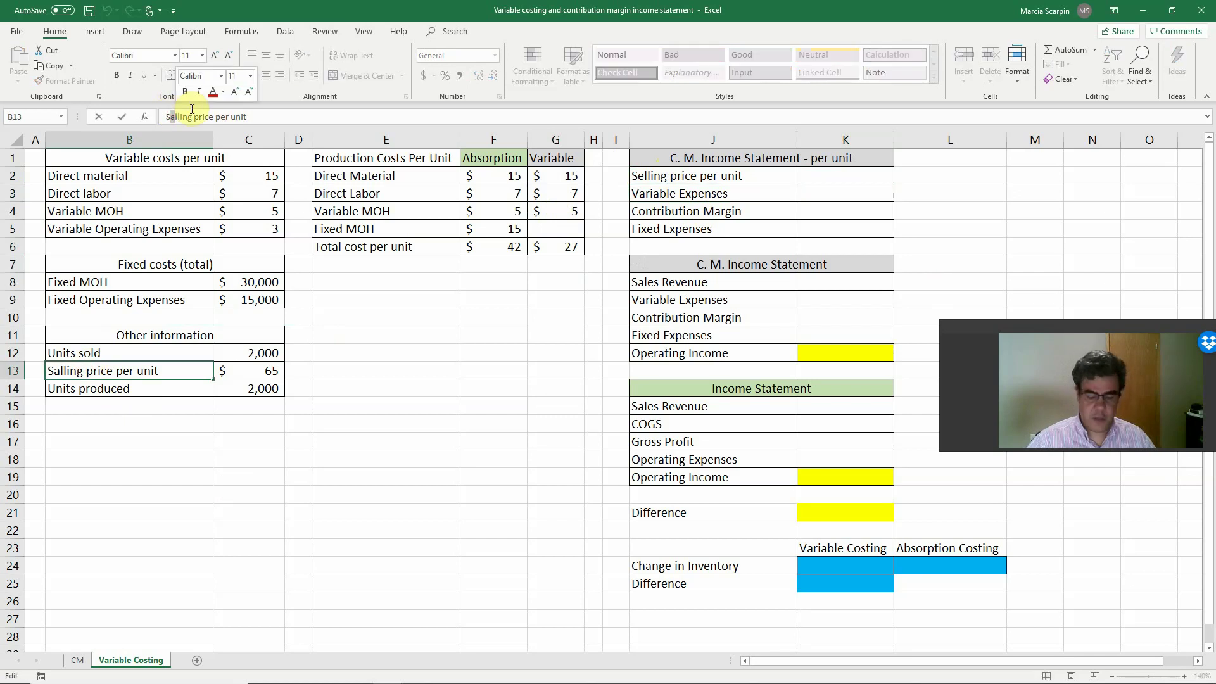
key(BackSpace)
text(e)
key(Return)
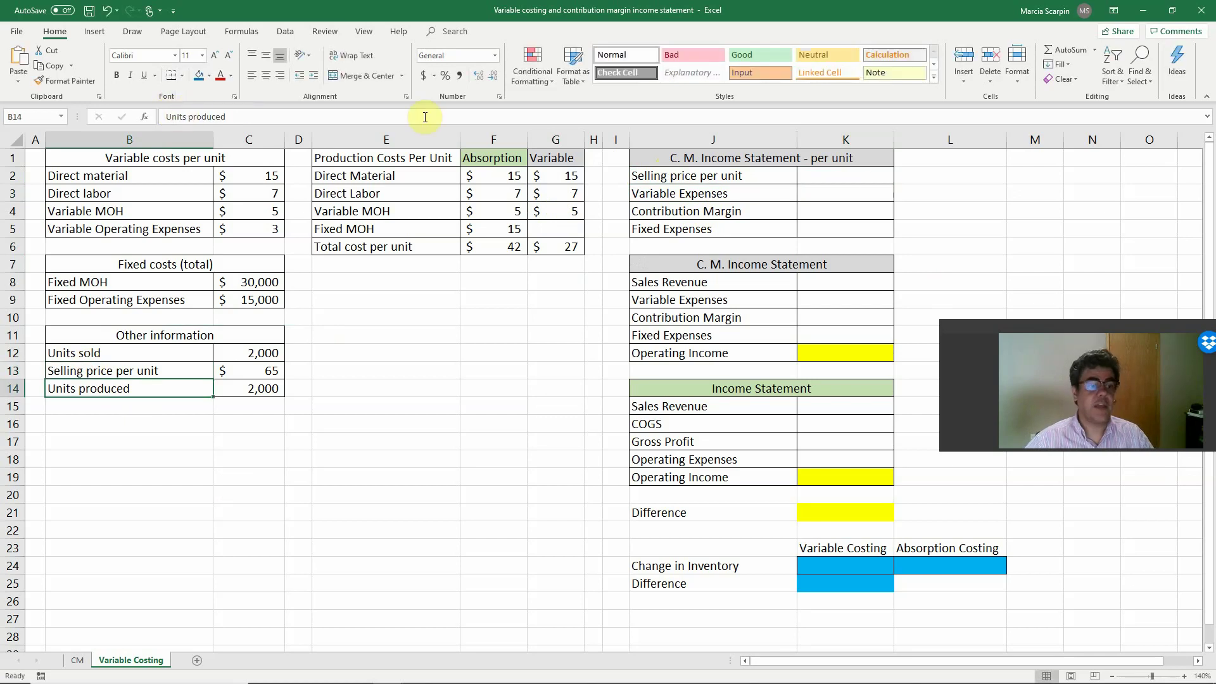
Link the per-unit statement's selling price in K2 to the selling price in C13
click(842, 176)
text(+)
click(247, 375)
key(Return)
Calculate per-unit variable expenses in K3 by adding the Variable total cost and variable operating expenses (+G6+C5)
text(+)
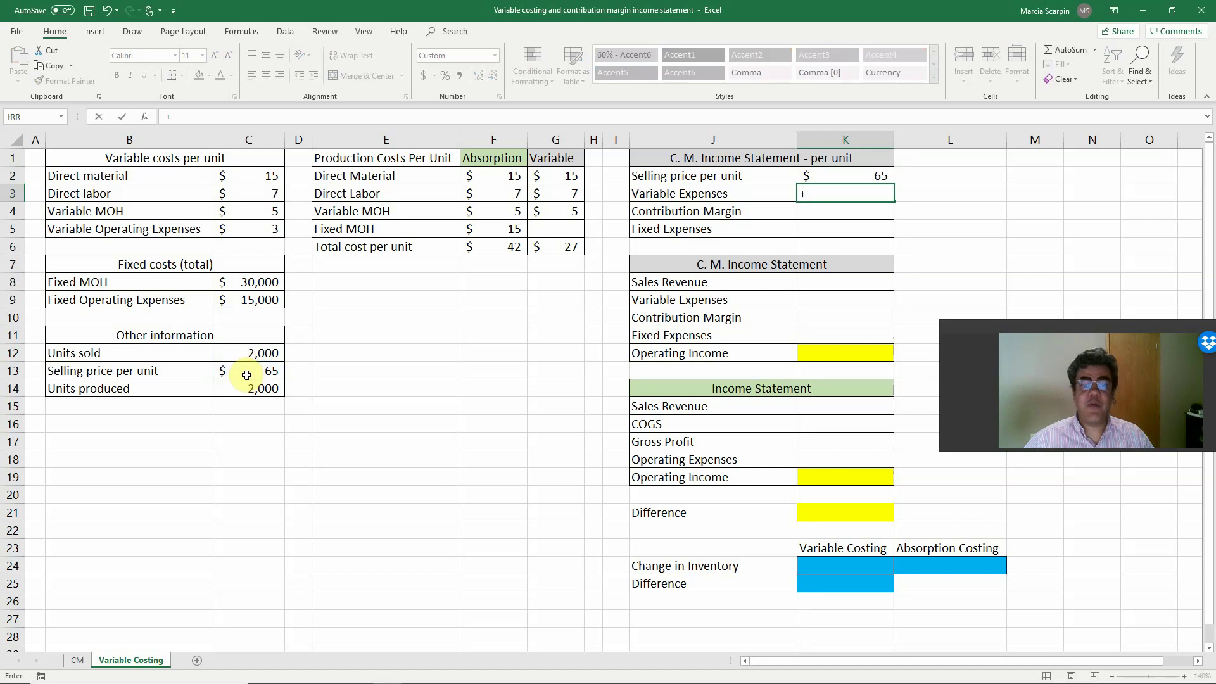
click(556, 248)
text(+)
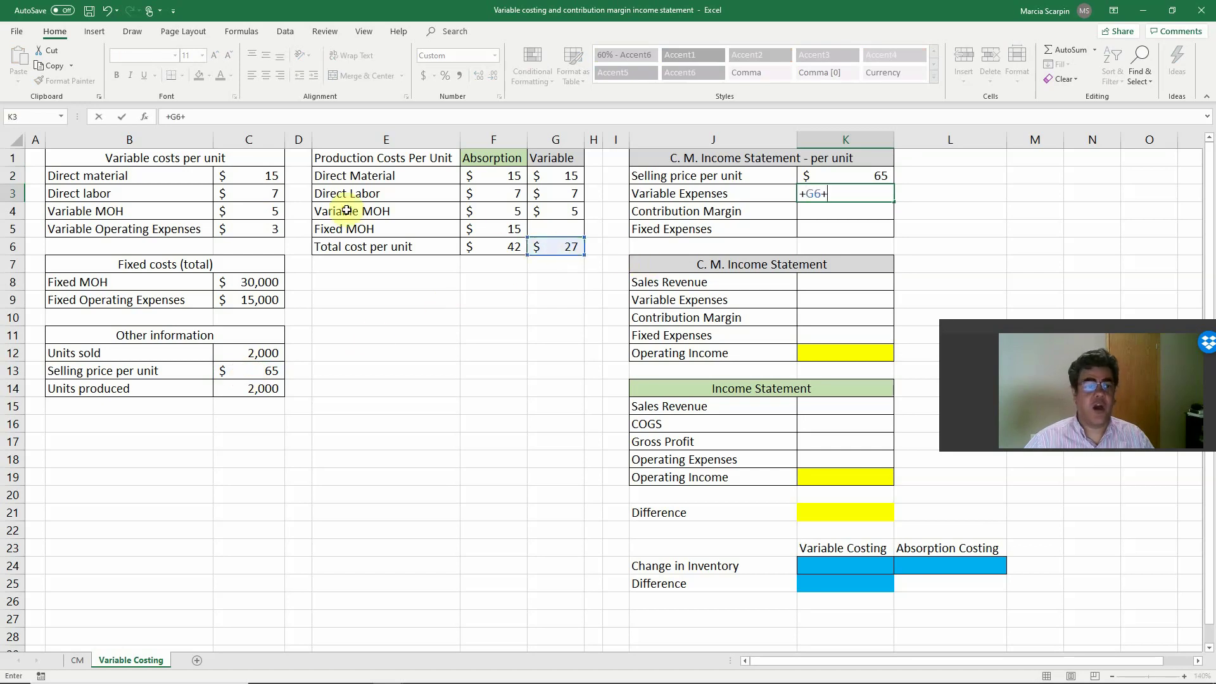
click(255, 228)
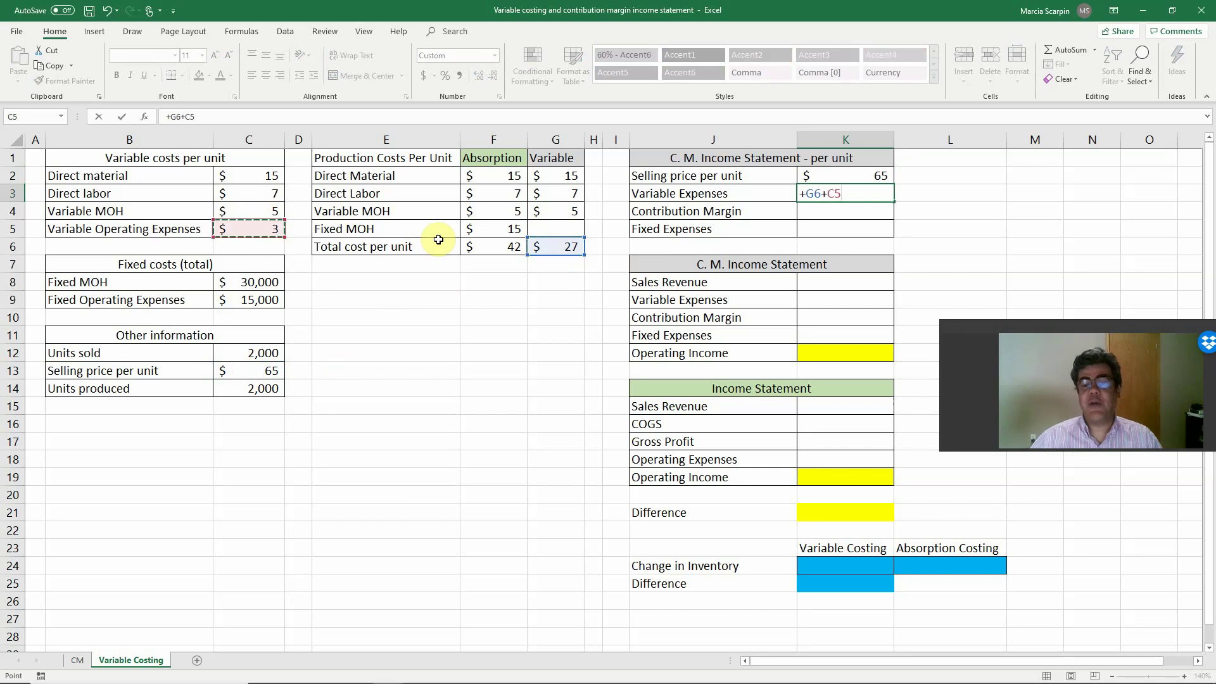
key(Return)
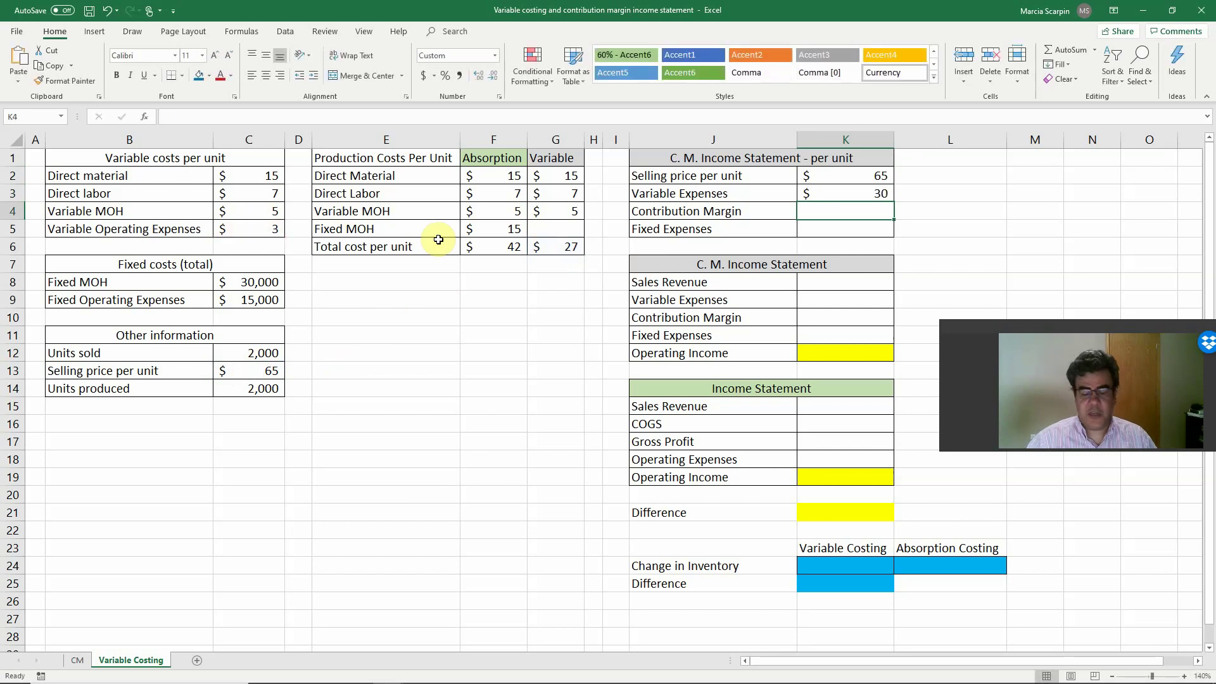
Calculate the per-unit contribution margin in K4 as =K2-K3 and compare it with the unit contribution margin on the CM sheet
text(=)
key(Up)
key(Up)
text(-)
key(Up)
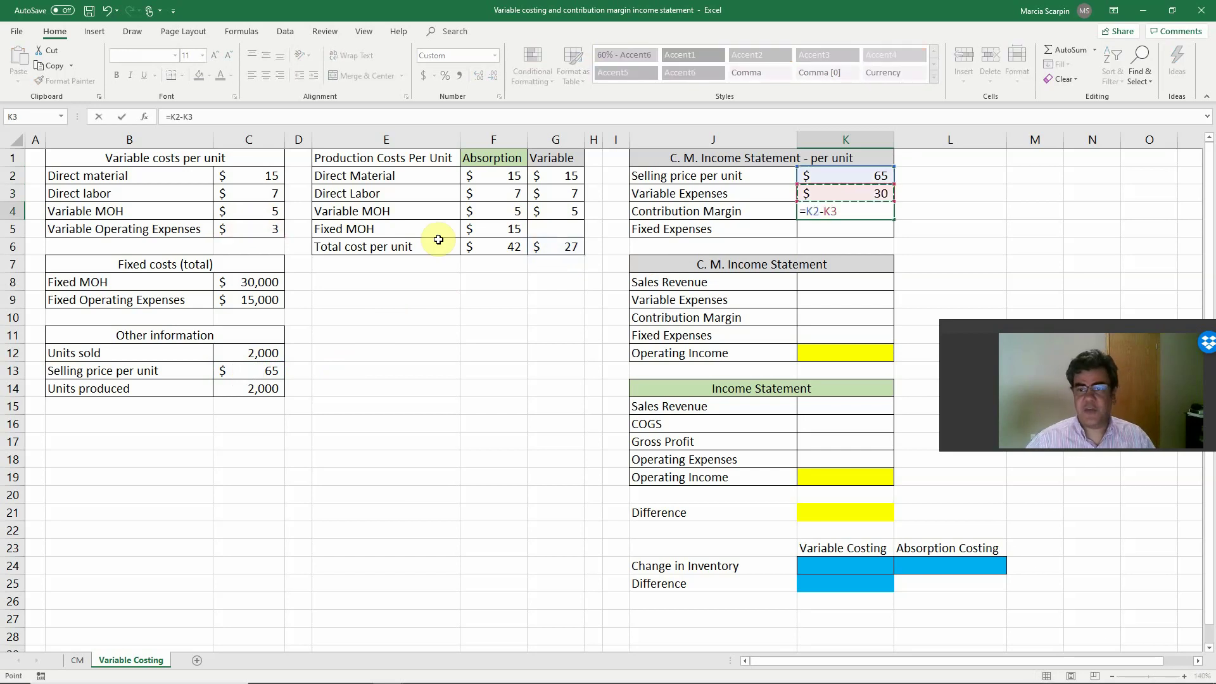
key(Return)
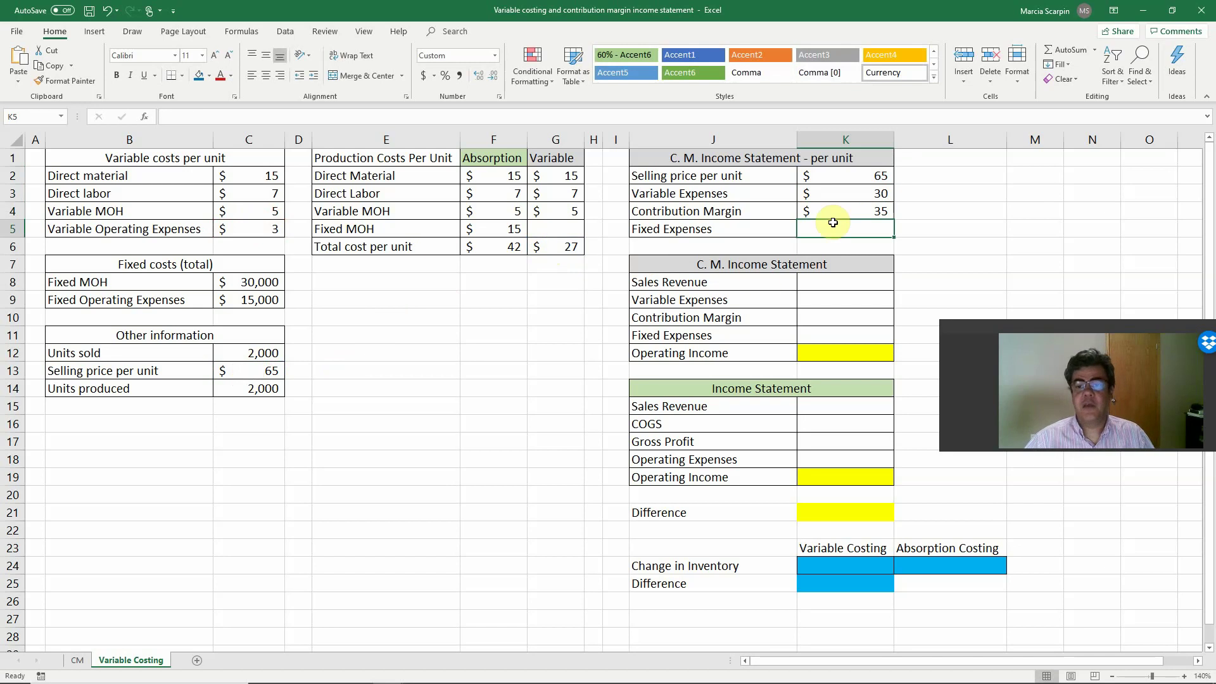
click(77, 660)
click(246, 376)
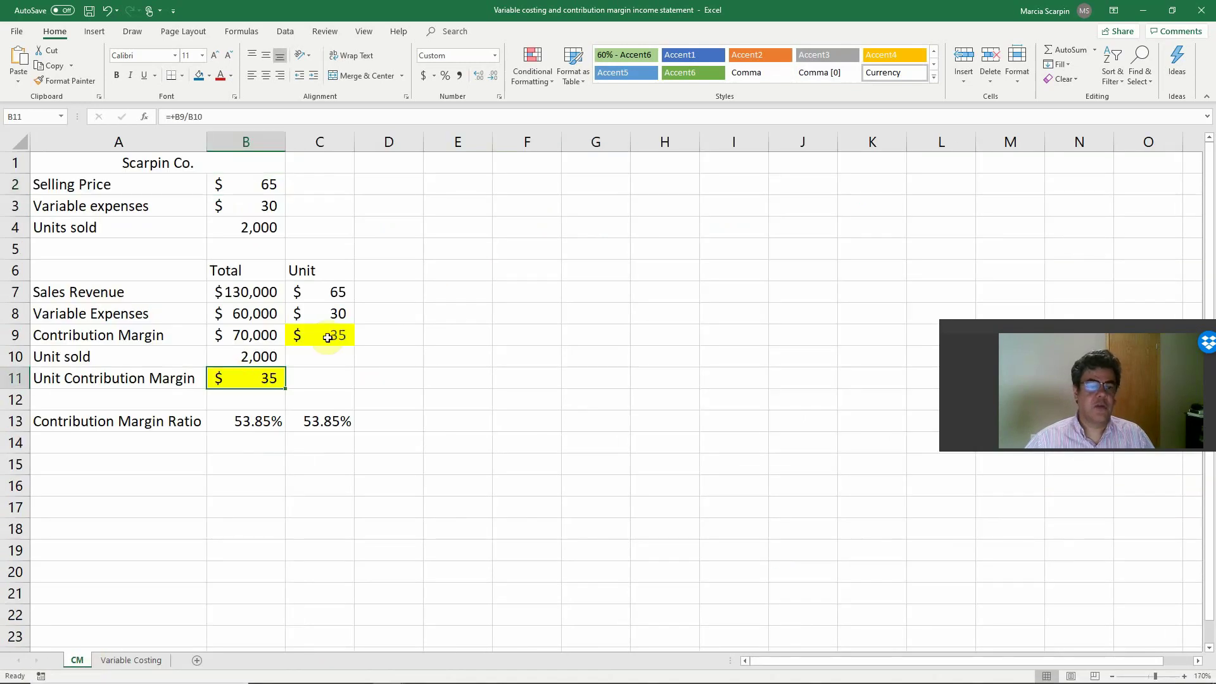
click(131, 658)
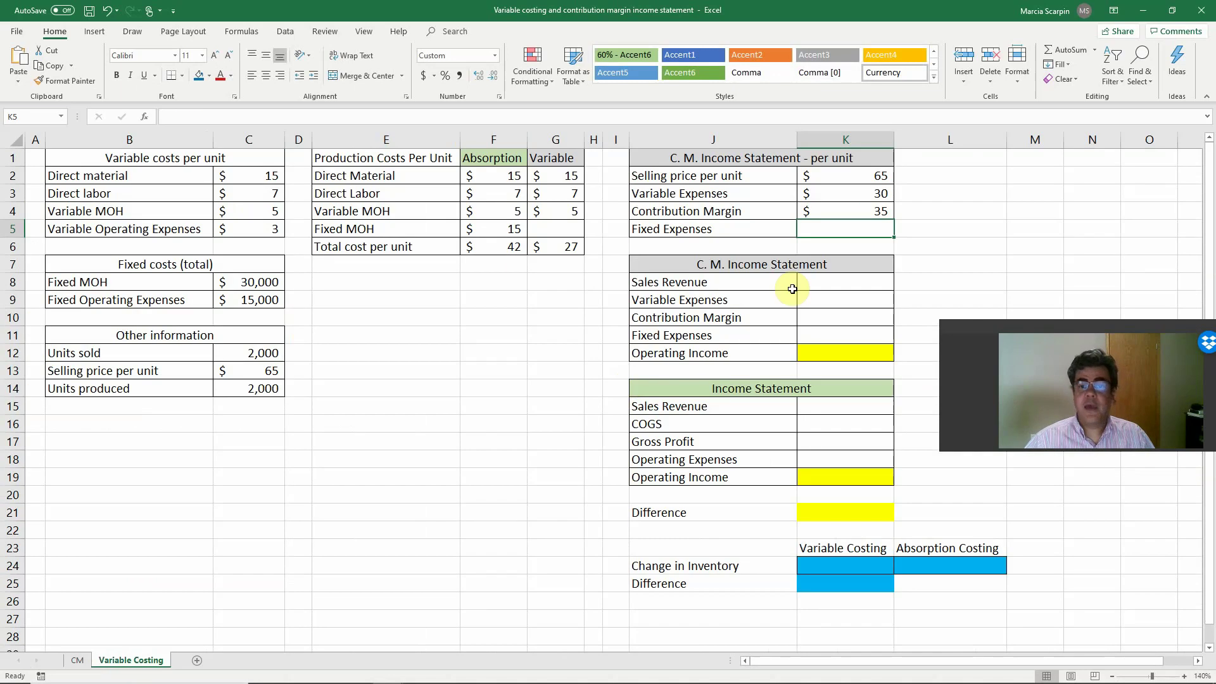
Total the fixed MOH and fixed operating expenses in K5 of the per-unit statement with a SUM of C8:C9
text(+)
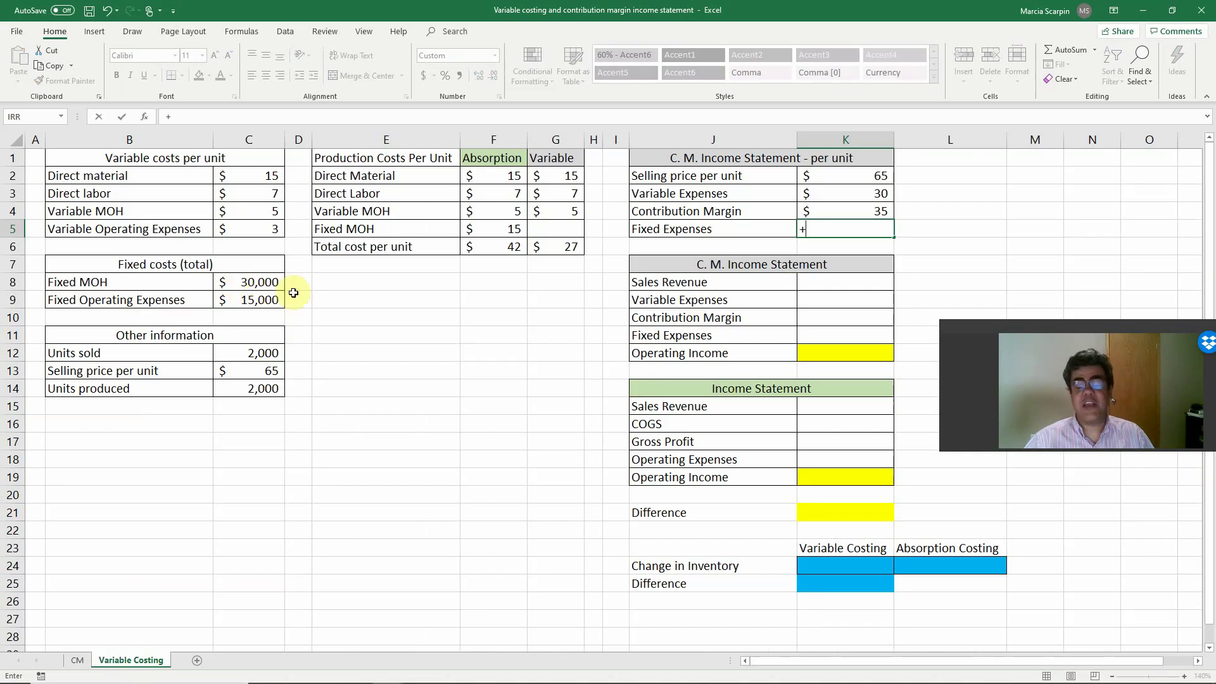
text(sum()
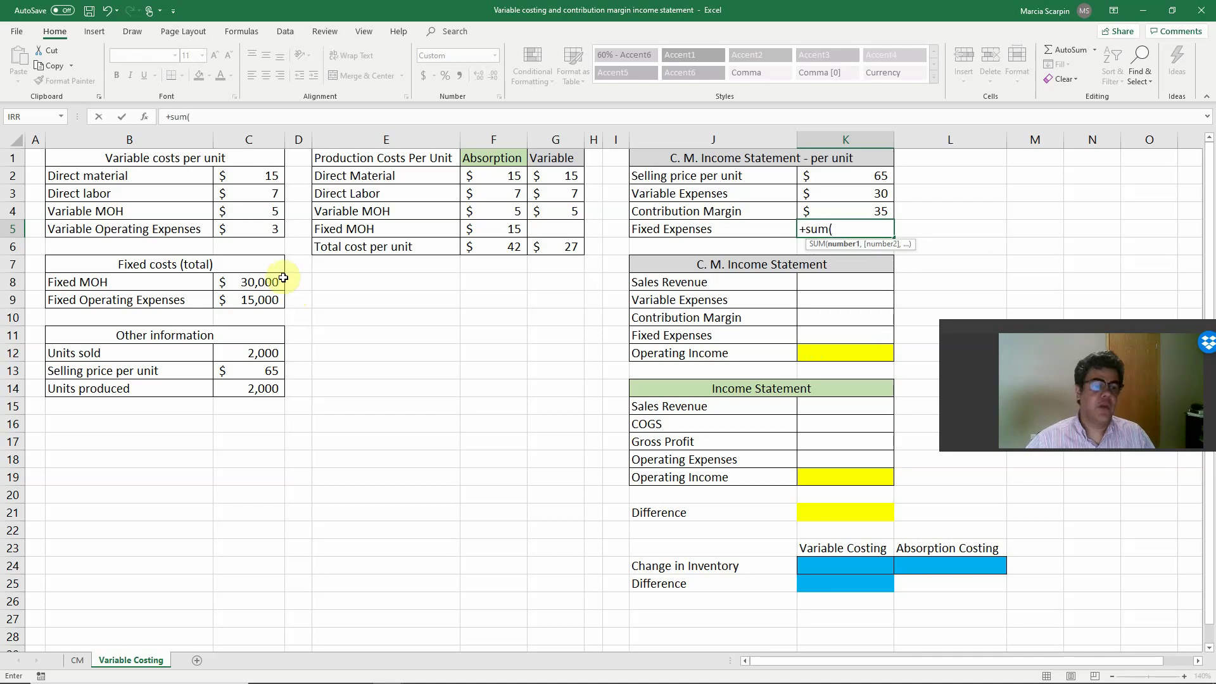
drag(274, 282, 274, 300)
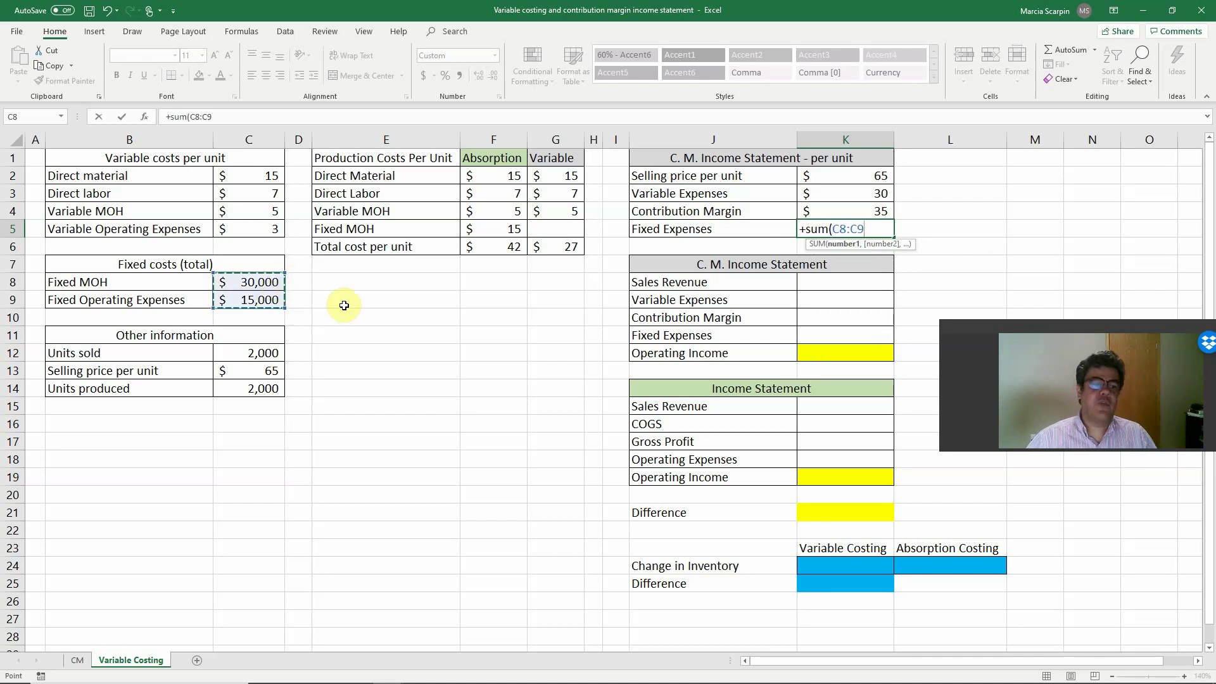
key(Return)
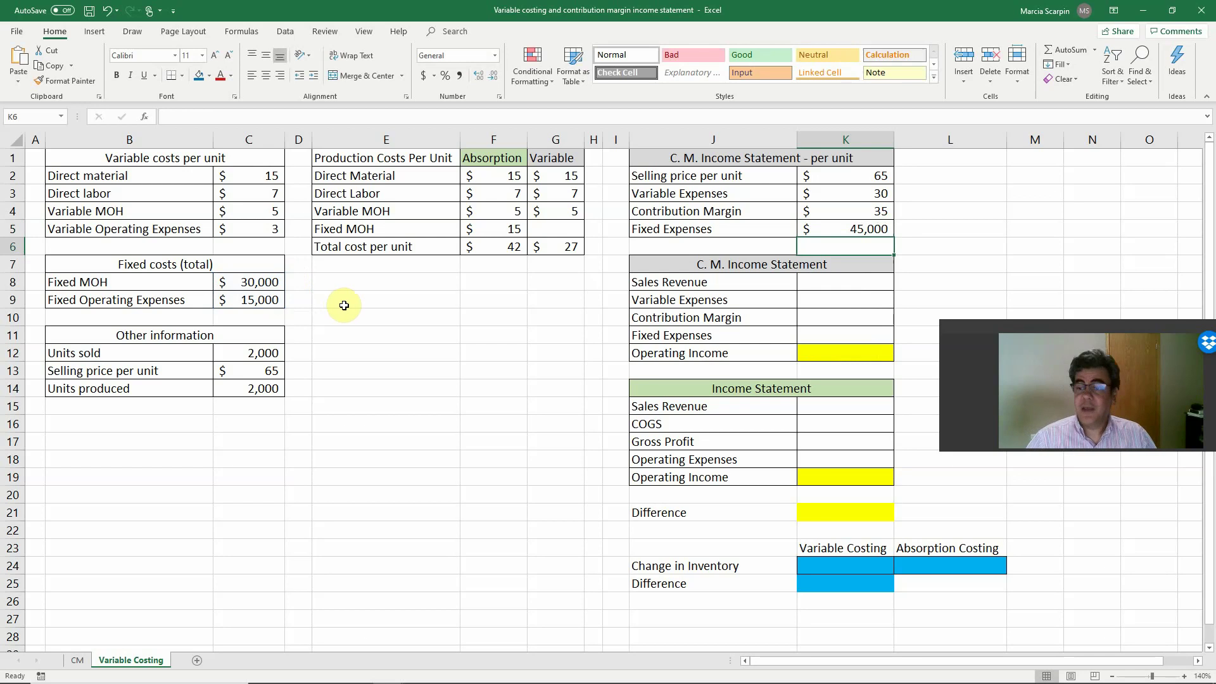
Calculate sales revenue in K8 of the C. M. Income Statement as selling price per unit times units sold (=K2*C12)
key(Down)
key(Down)
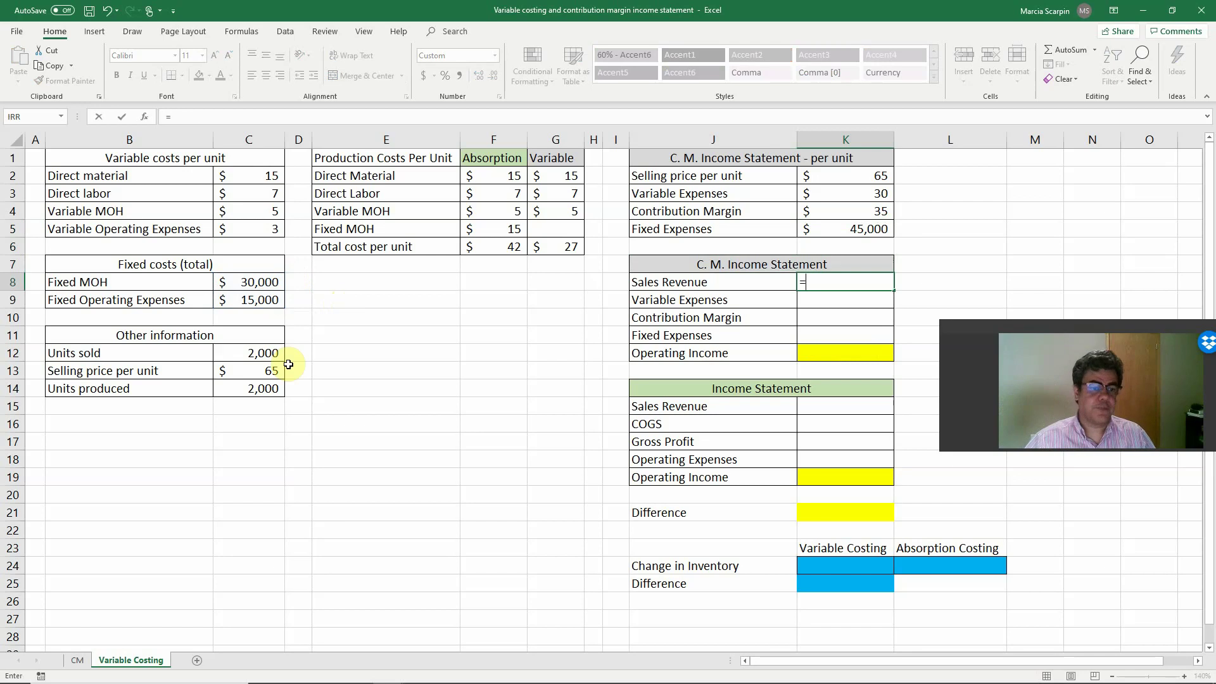
click(858, 178)
text(*)
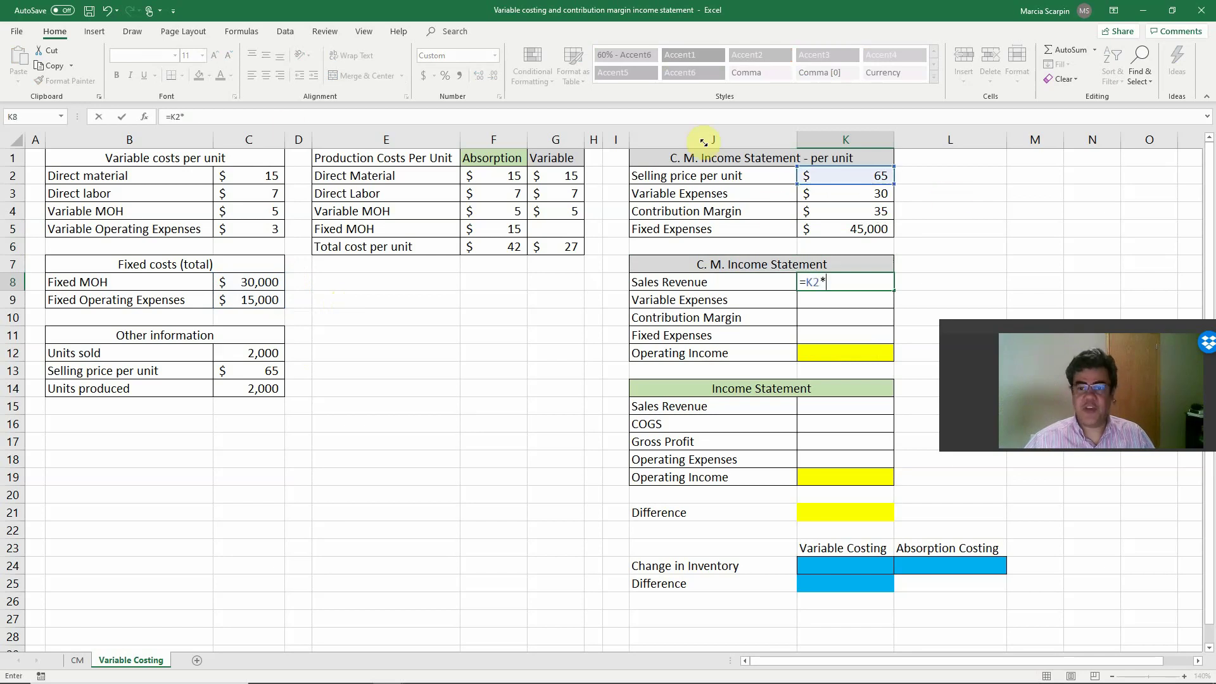
click(260, 348)
key(Return)
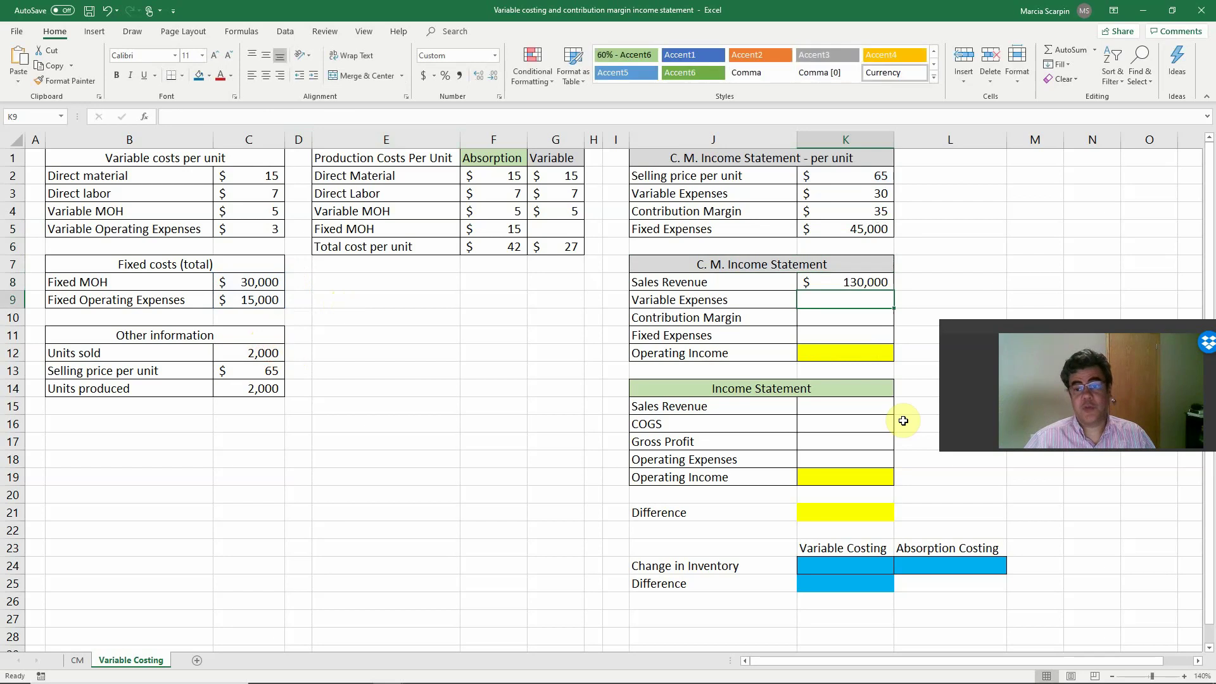
Calculate total variable expenses in K9 by multiplying per-unit variable expenses by units sold (+K3*C12)
text(+)
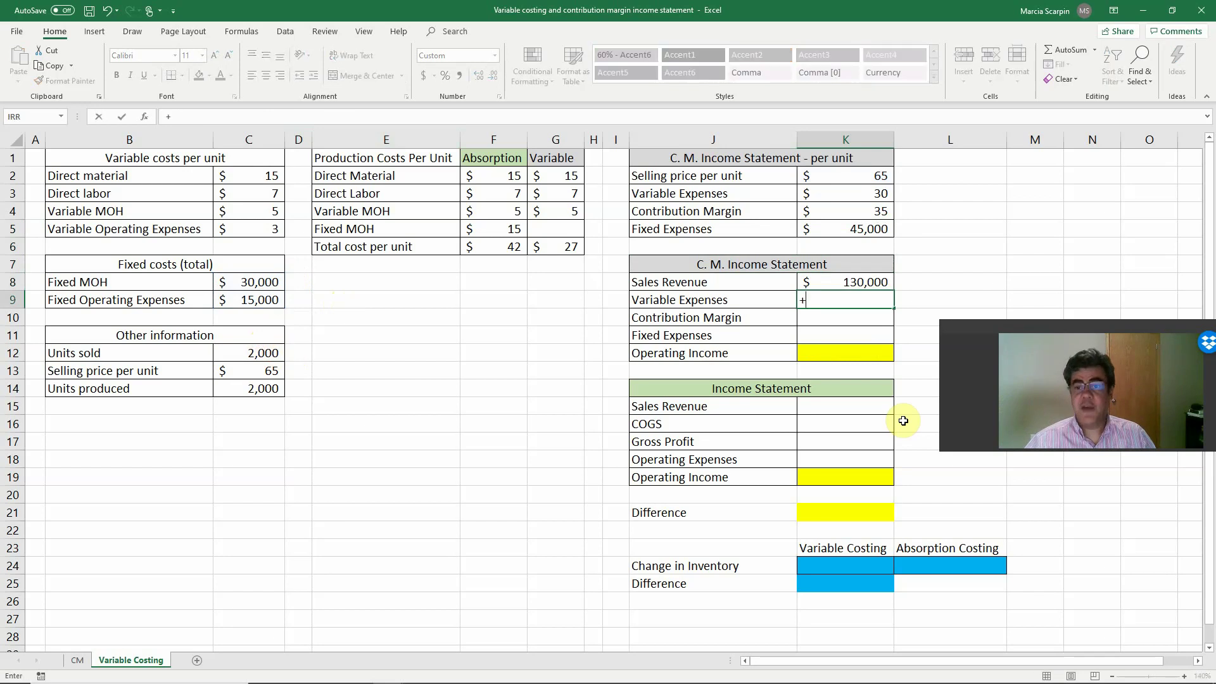
click(860, 198)
text(*)
click(256, 355)
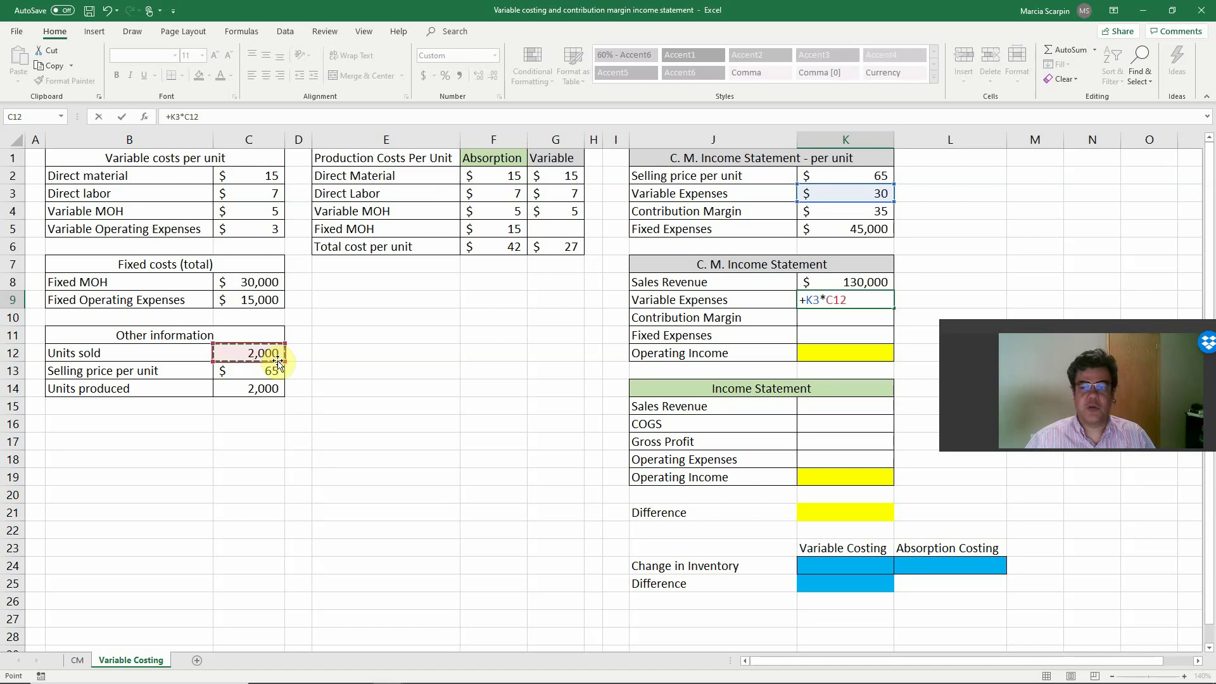
key(Return)
Calculate the total contribution margin in K10 as =K8-K9 and compare it with the total contribution margin on the CM sheet
text(=)
key(Up)
key(Up)
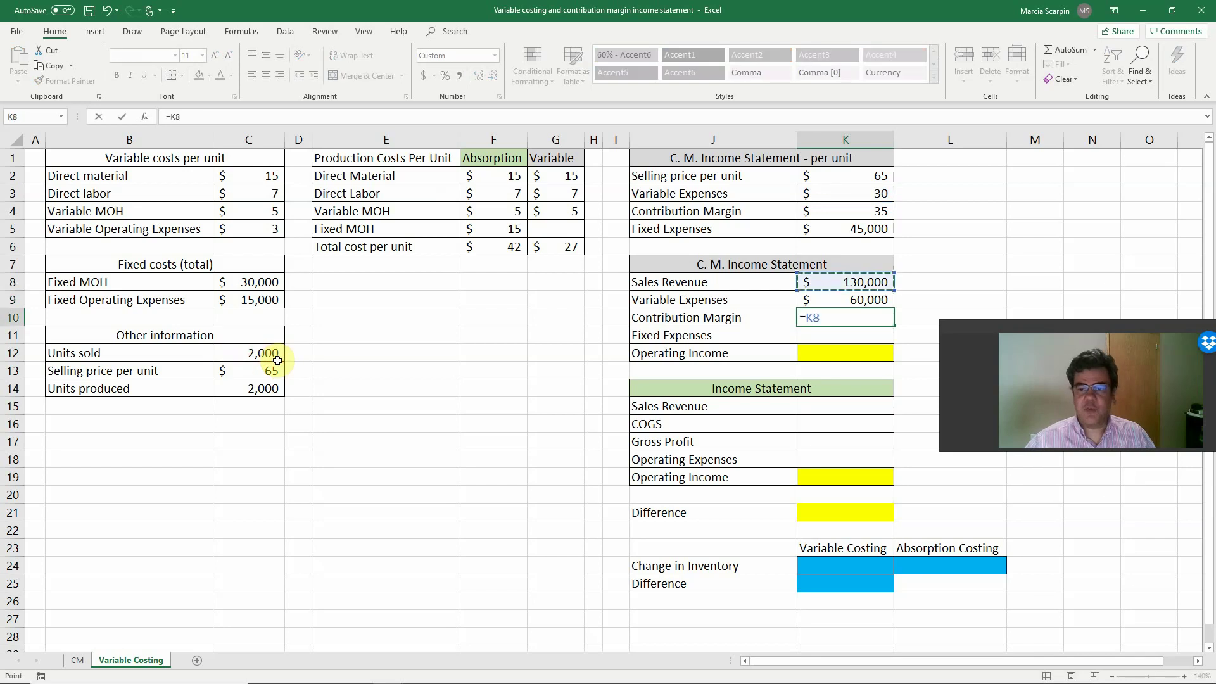
text(-)
key(Up)
key(Return)
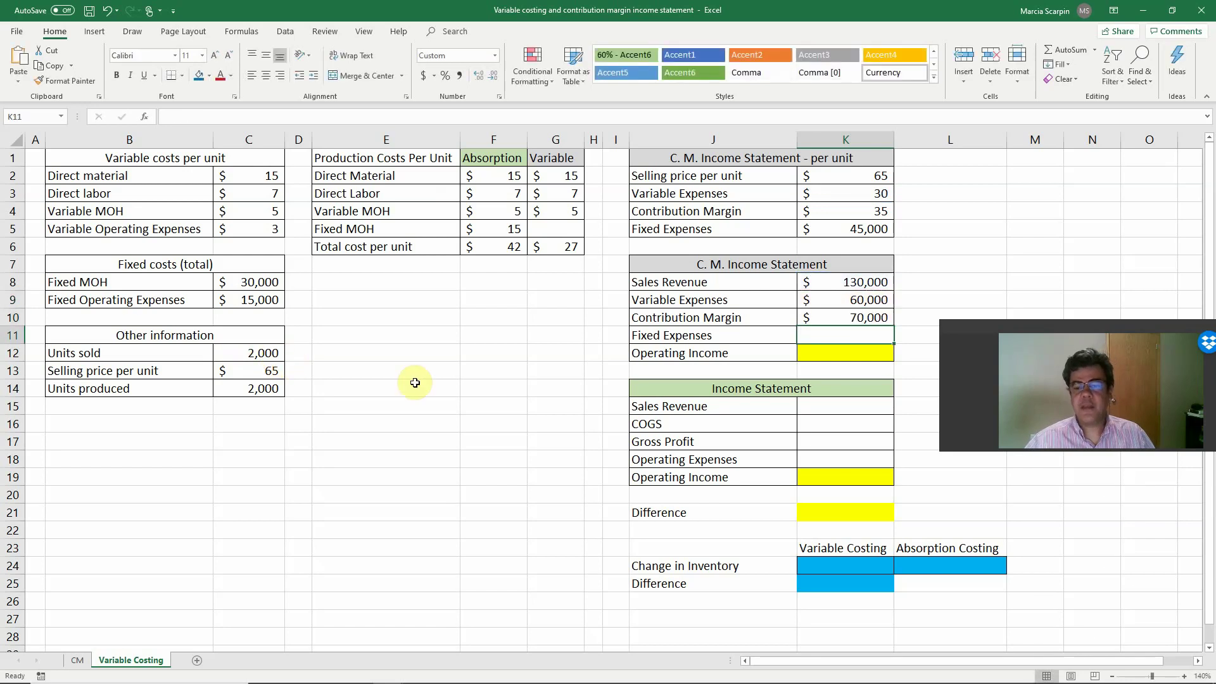
click(76, 659)
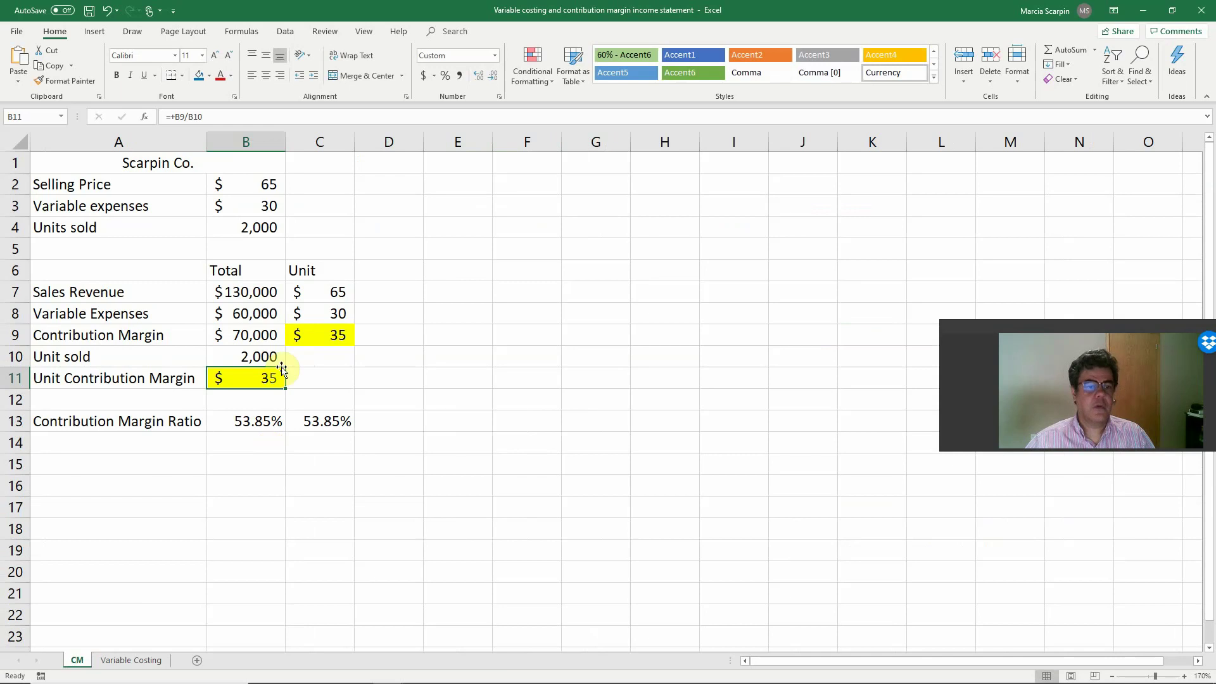
click(254, 339)
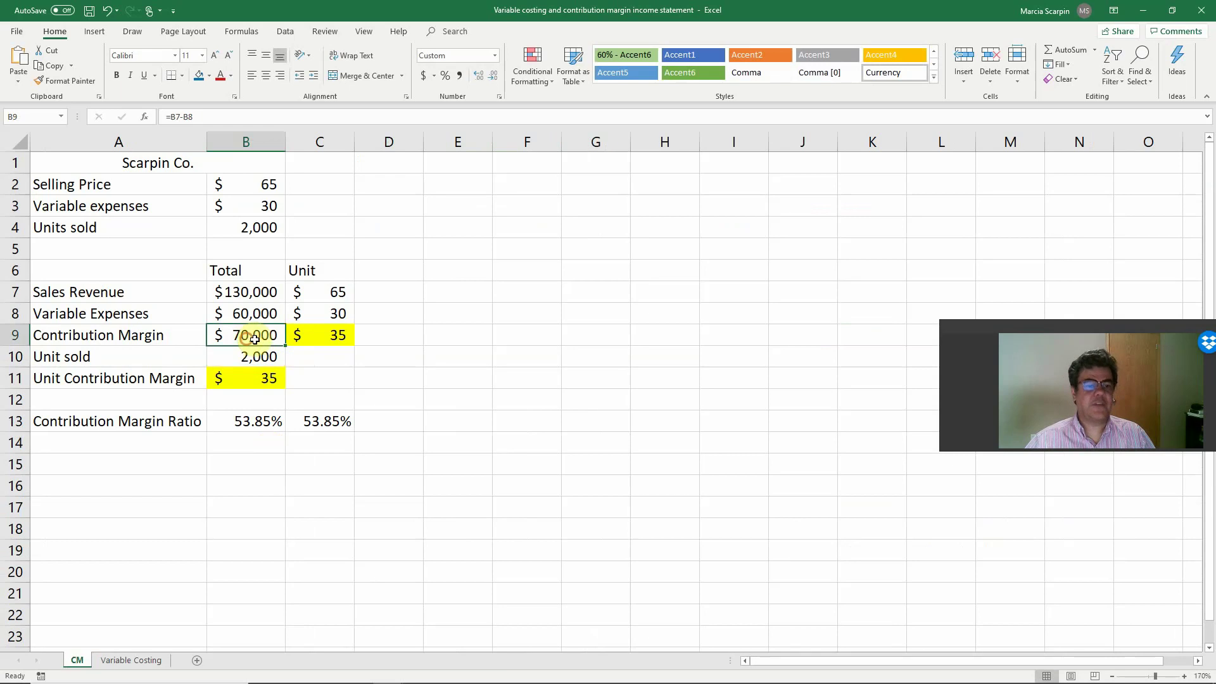
click(136, 659)
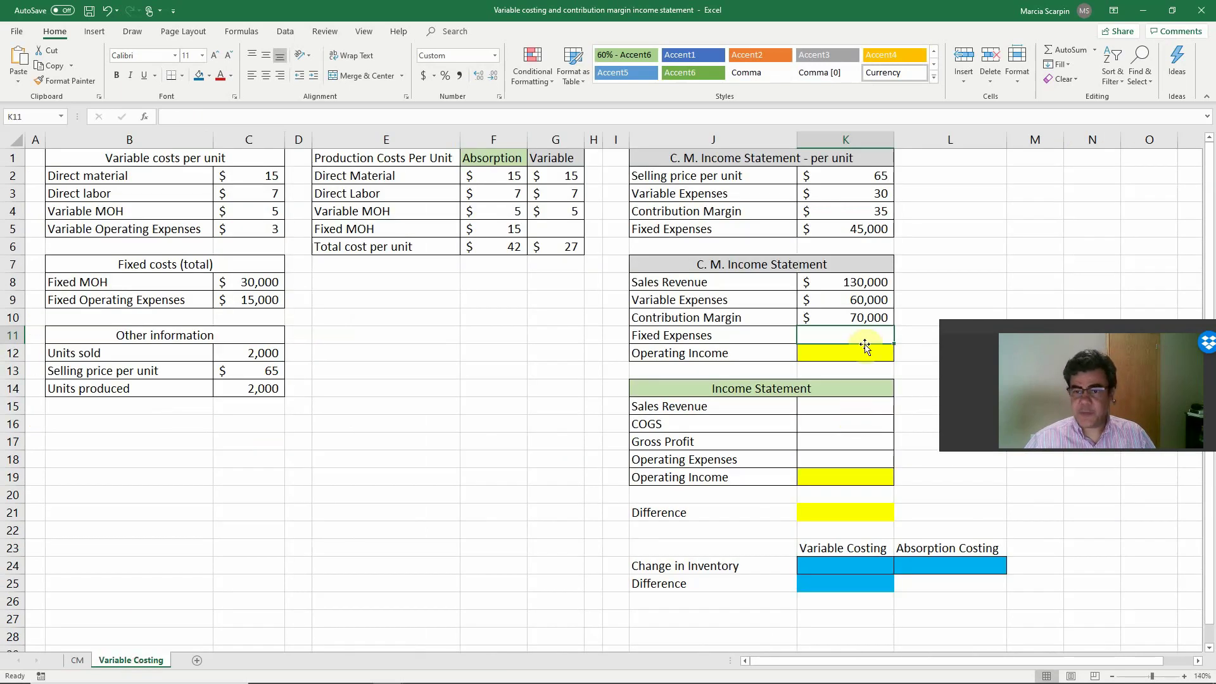
Link fixed expenses in K11 to K5 and calculate operating income in K12 as =K10-K11
click(863, 229)
key(Return)
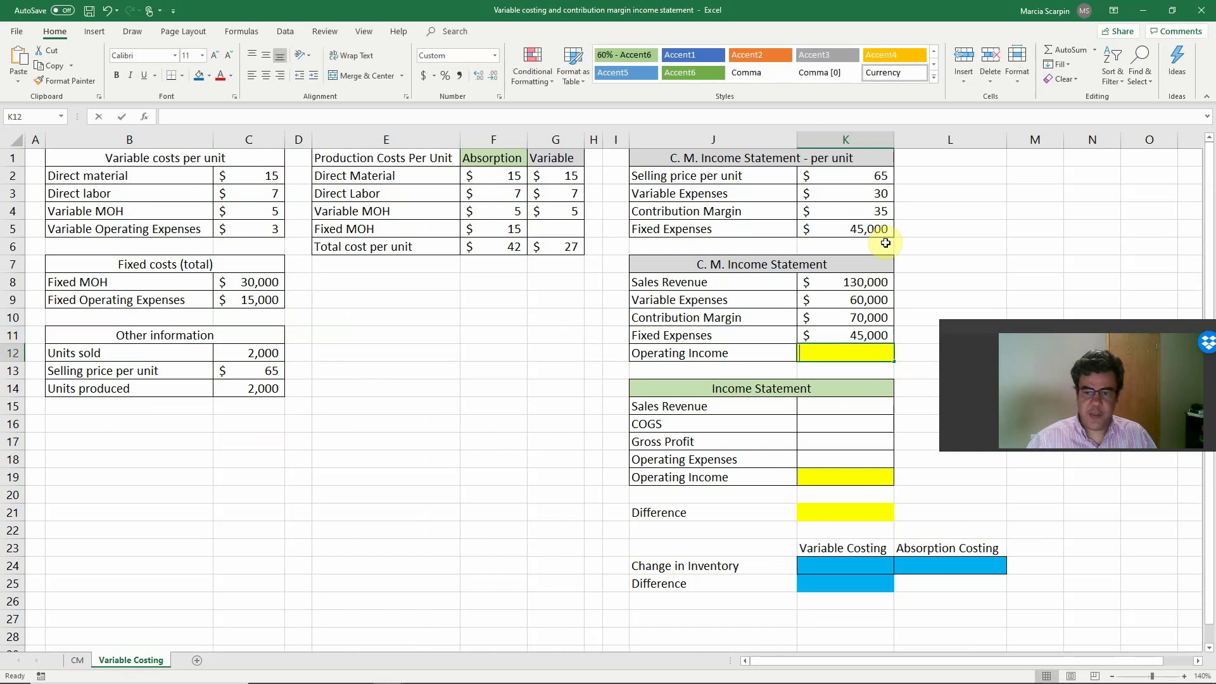
text(=)
key(Up)
key(Up)
text(-)
key(Up)
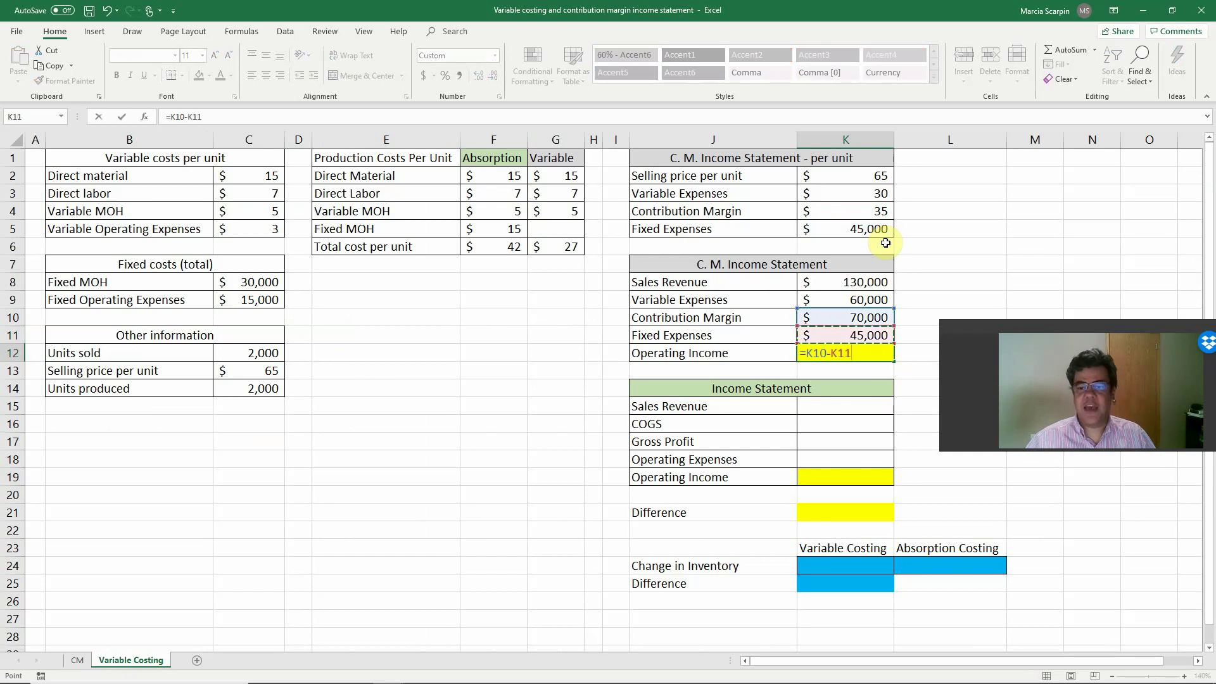
key(Return)
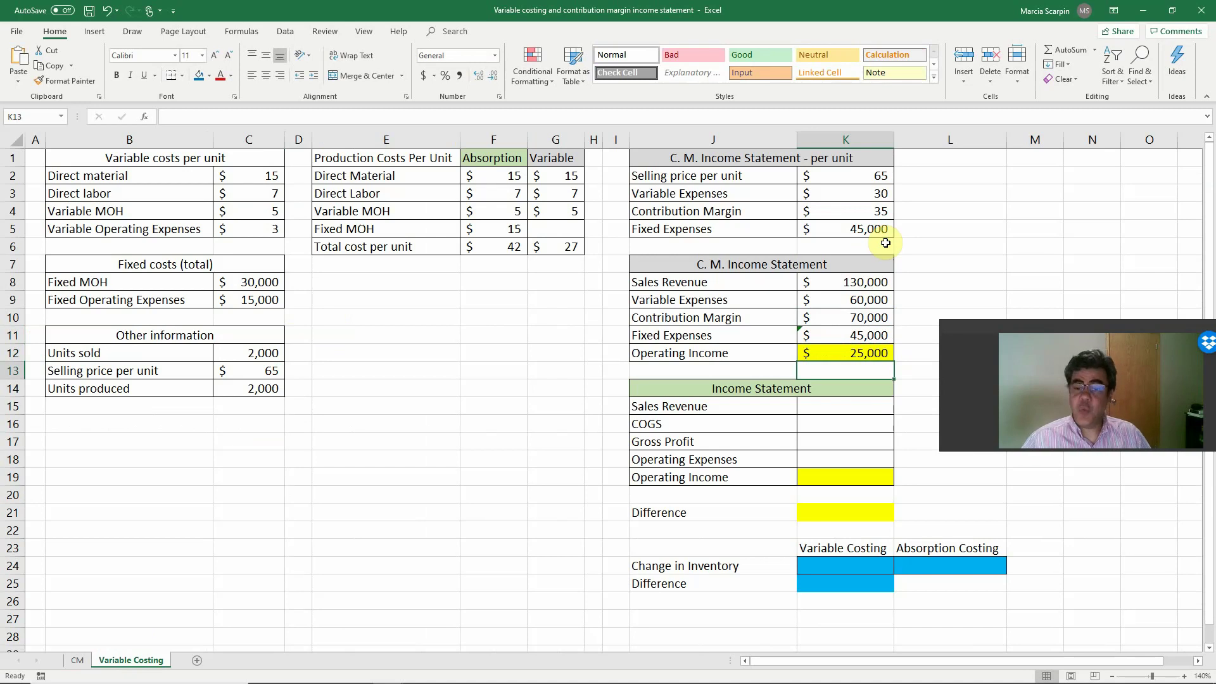
Calculate sales revenue in K15 of the traditional Income Statement as +C13*C12 and compare it with the revenue in K8
click(493, 157)
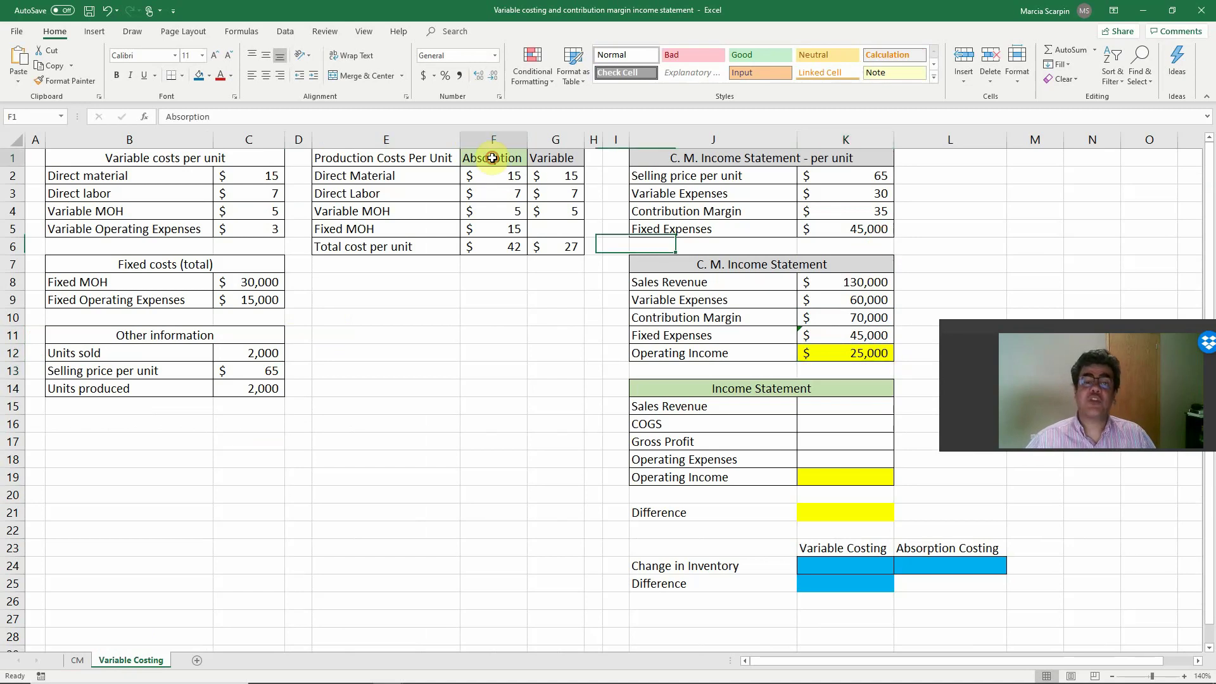
click(760, 388)
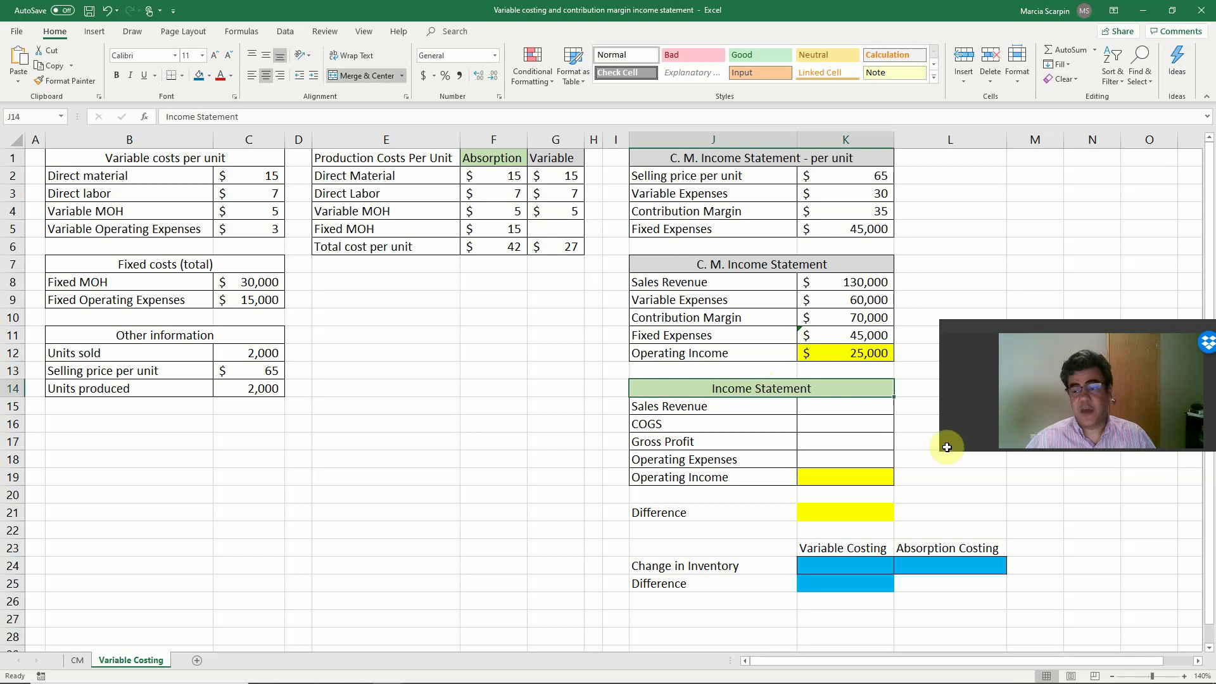
click(865, 403)
text(+)
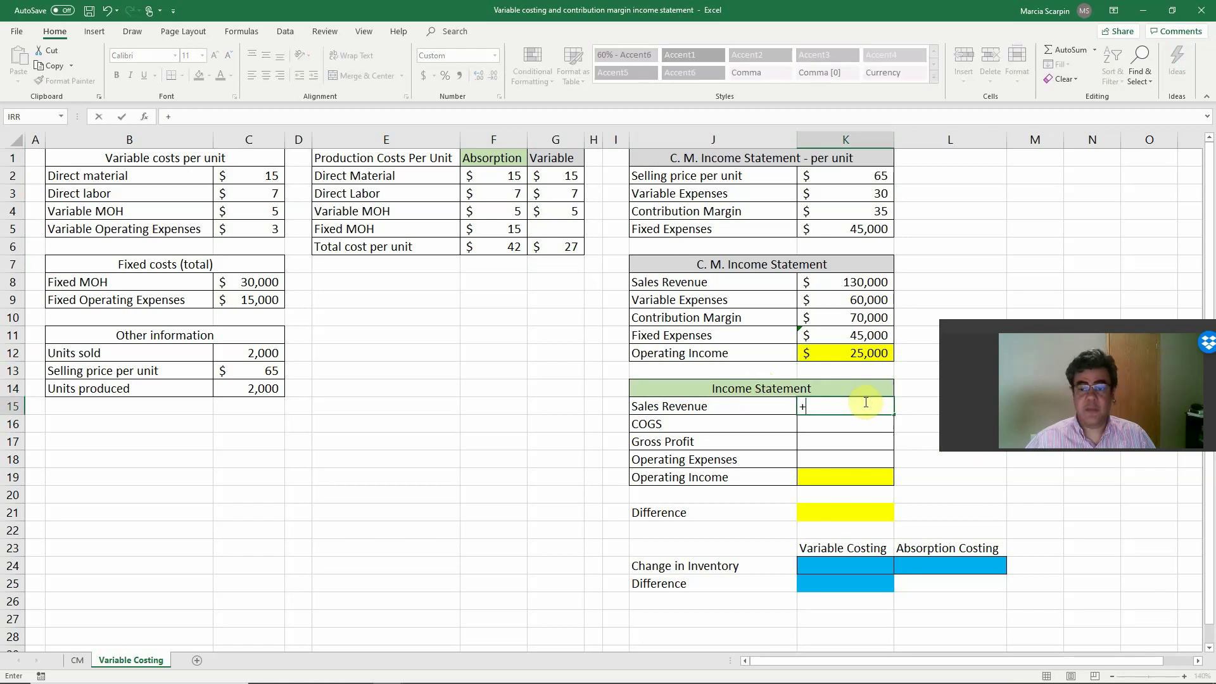
click(263, 376)
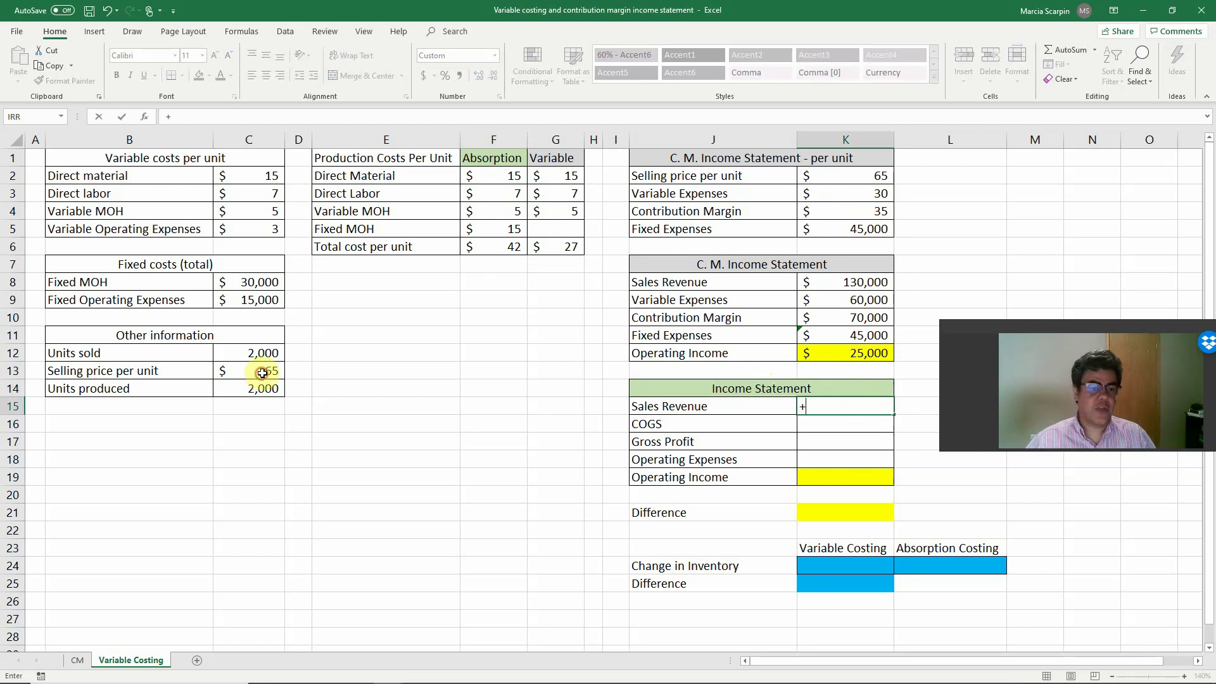
text(*)
click(257, 352)
key(Return)
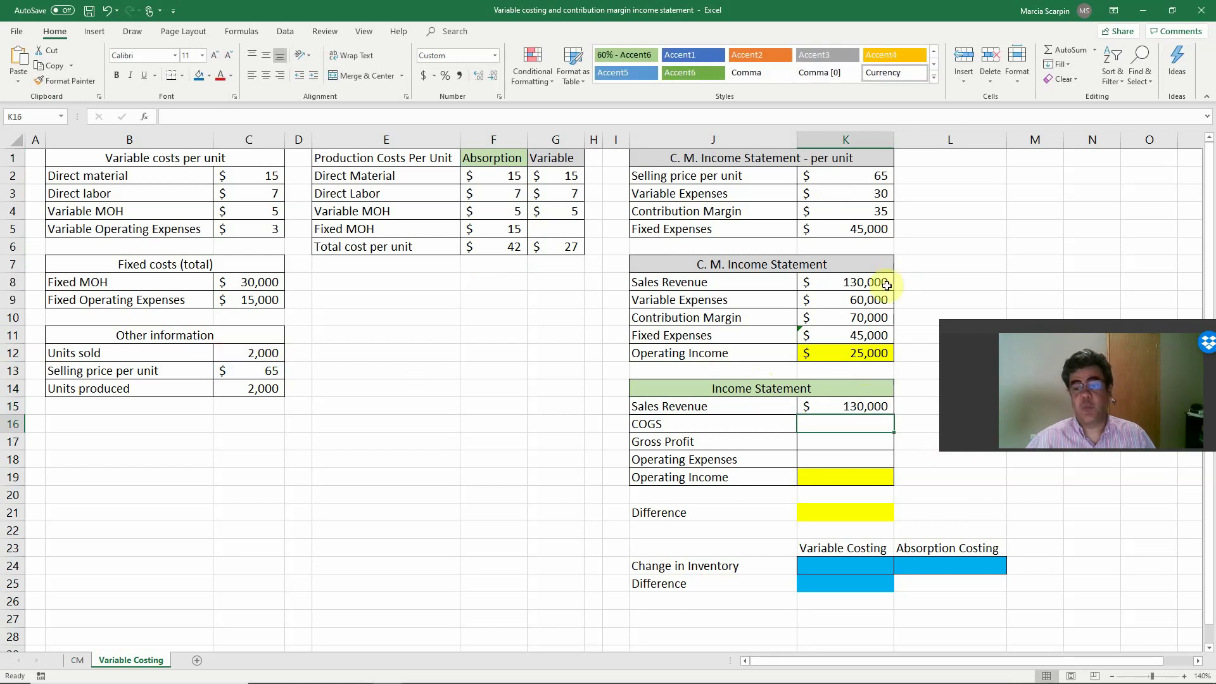
click(861, 283)
click(856, 407)
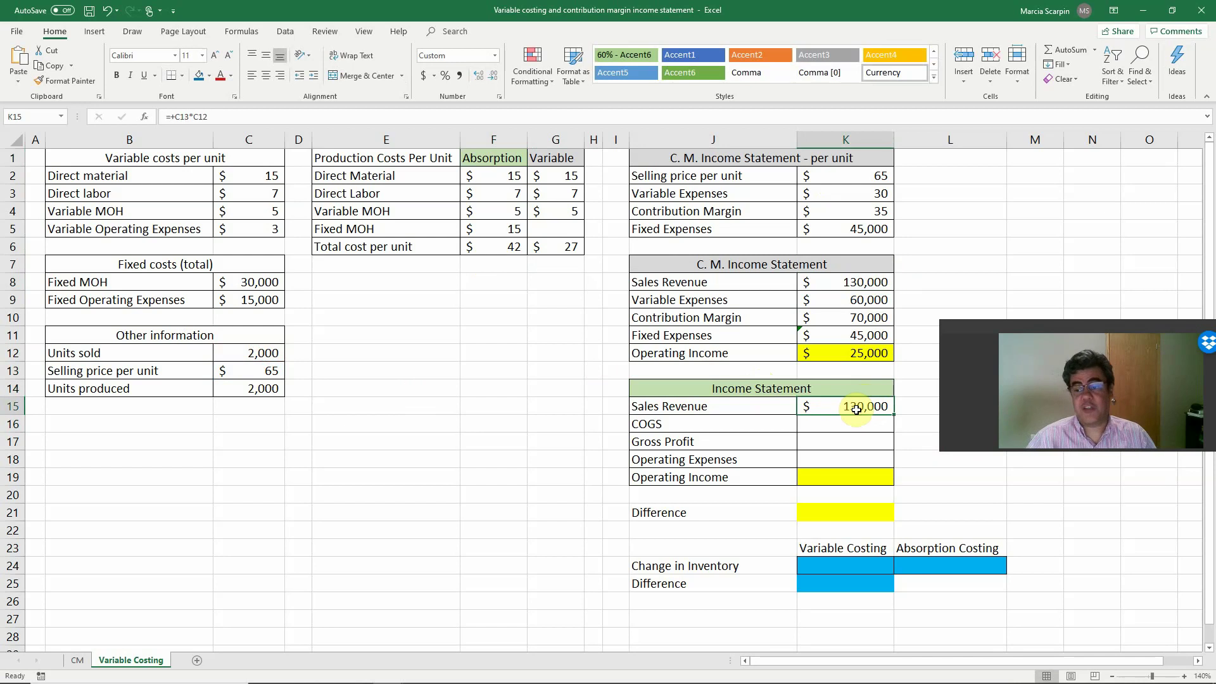
Calculate COGS in K16 by multiplying the absorption total cost per unit by units sold (+F6*C12)
click(854, 423)
text(+)
click(520, 249)
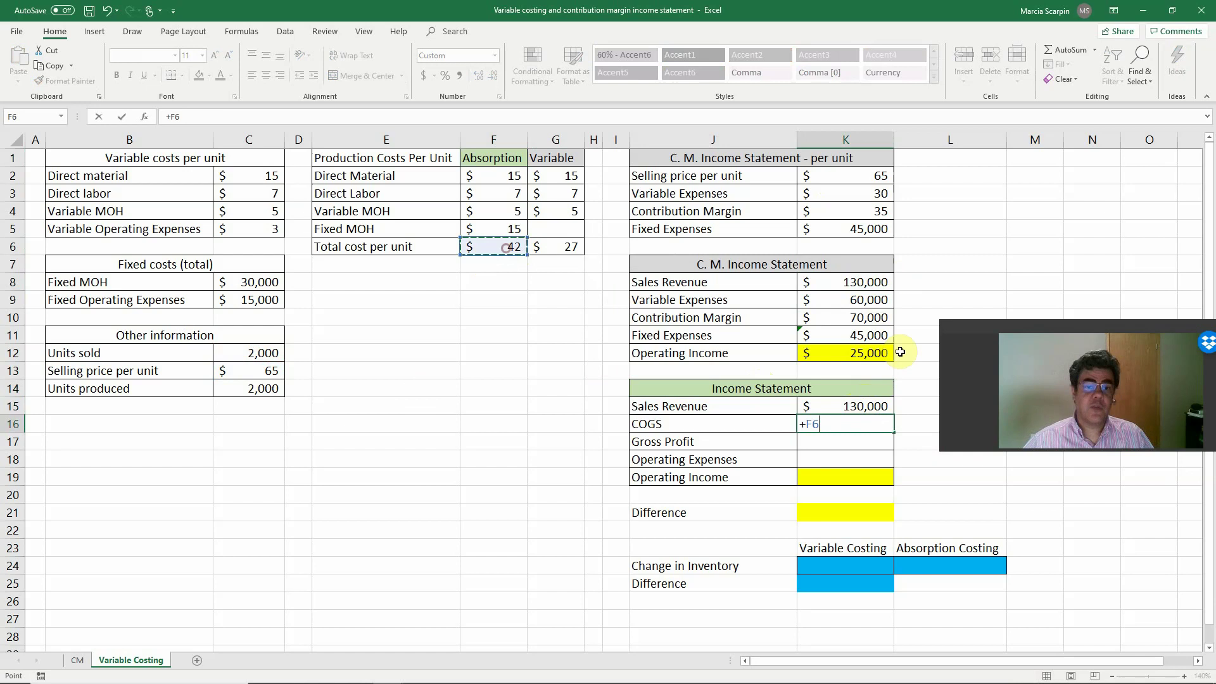
text(*)
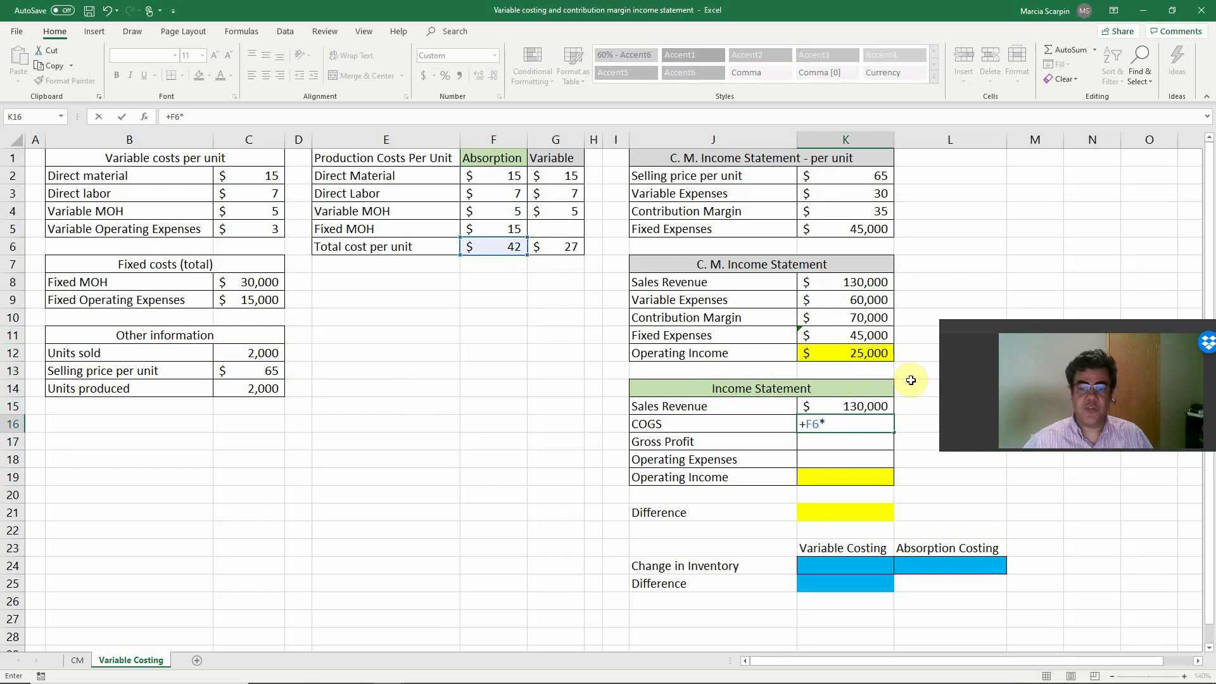
click(251, 354)
key(Return)
Calculate gross profit in K17 by subtracting COGS from sales revenue (+K15-K16)
text(+)
key(Up)
key(Up)
text(-)
key(Up)
key(Return)
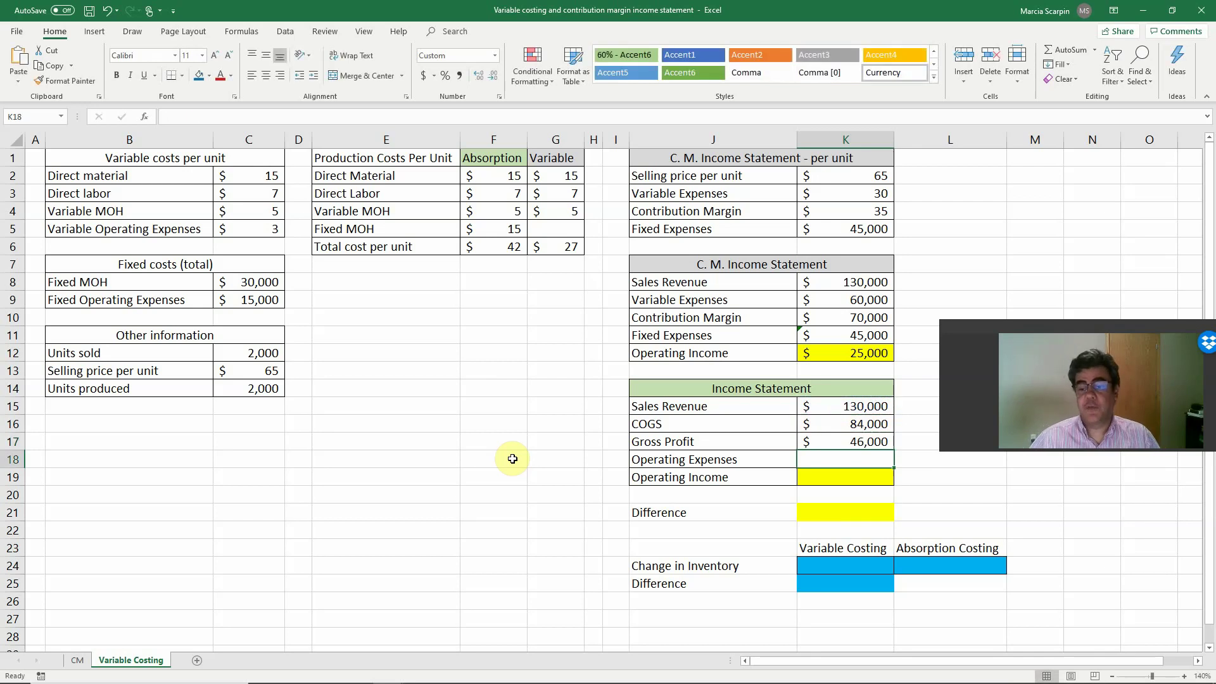
Calculate operating expenses in K18 as +C5*C12+C9 and operating income in K19 as =K17-K18
text(+)
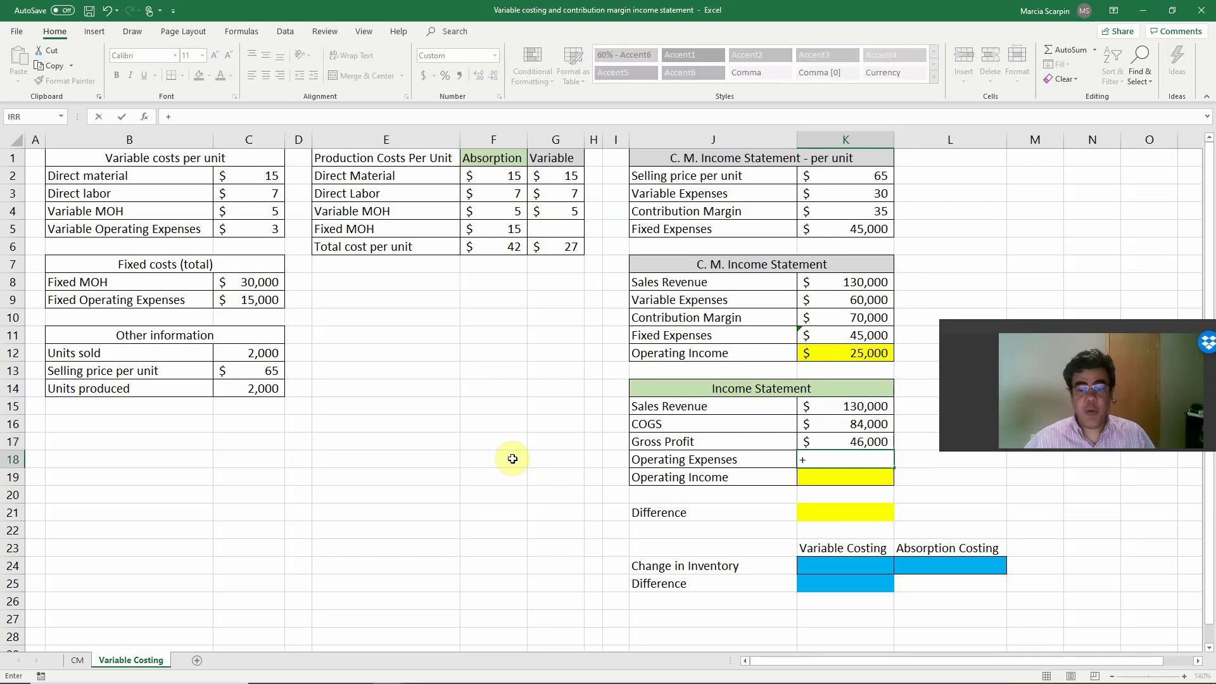
click(234, 228)
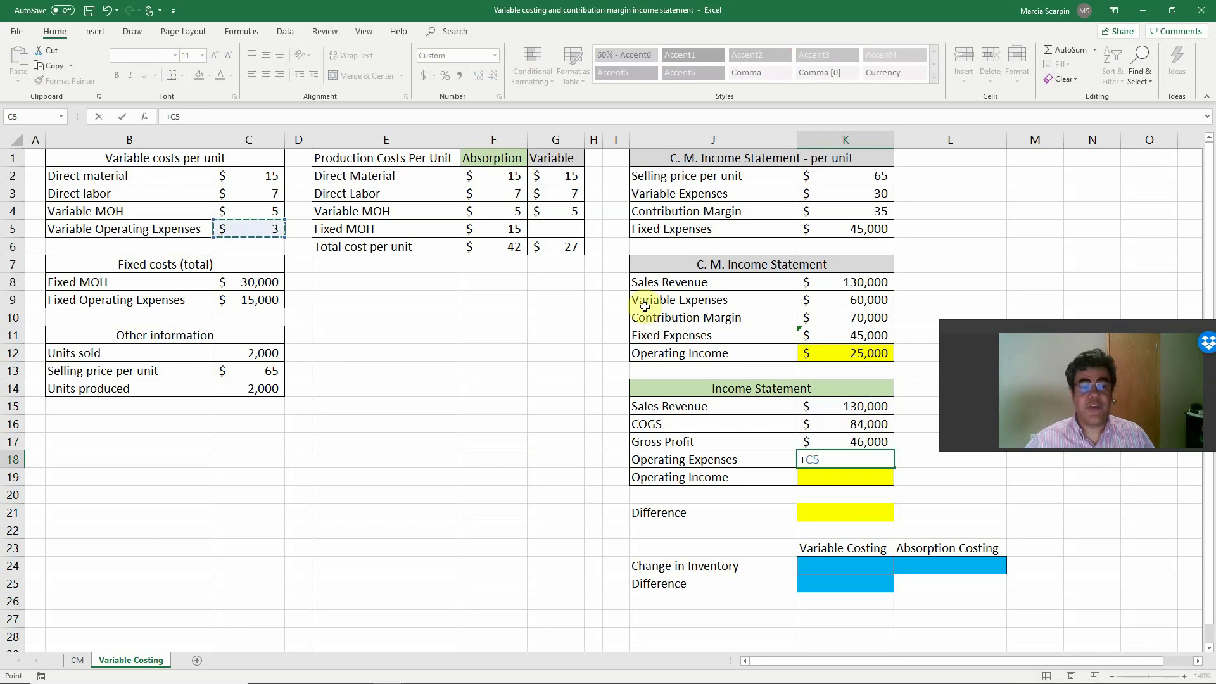
text(*)
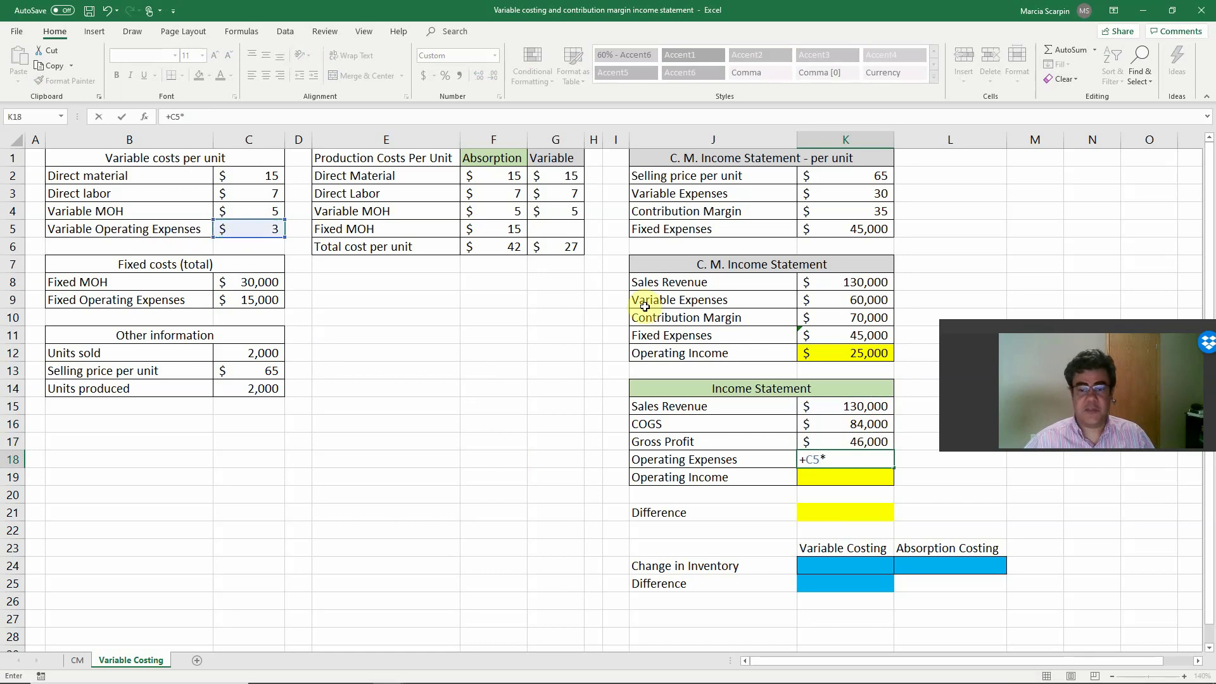
click(267, 354)
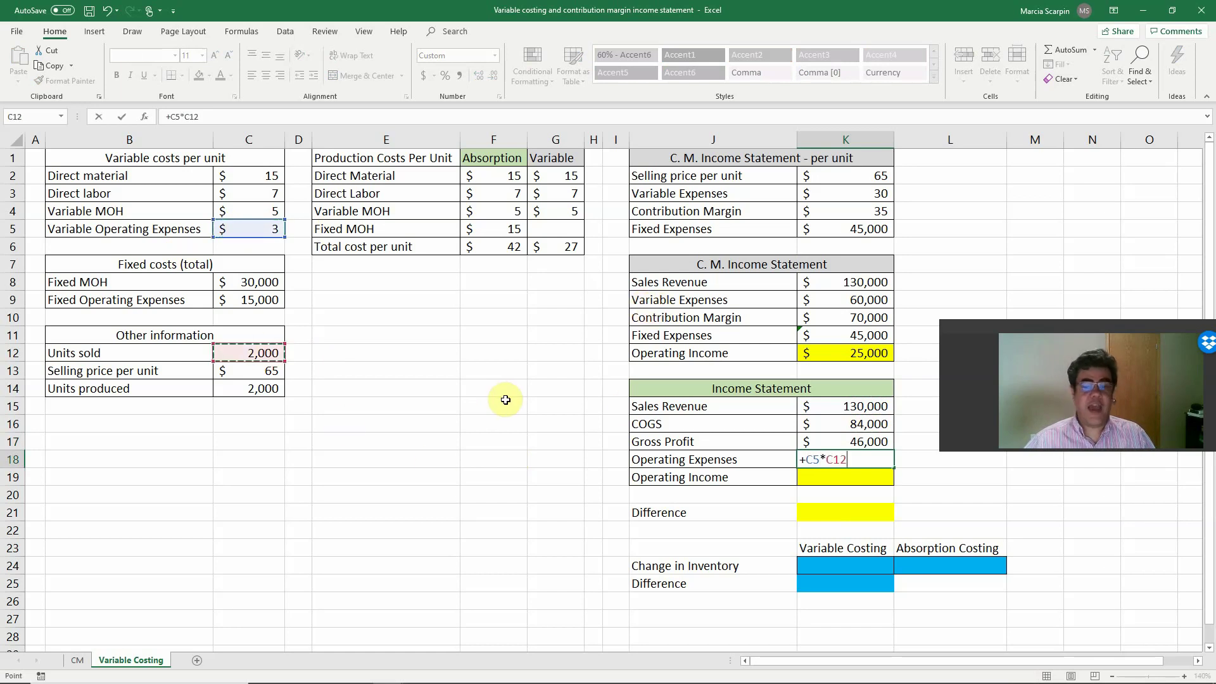
text(+)
click(268, 300)
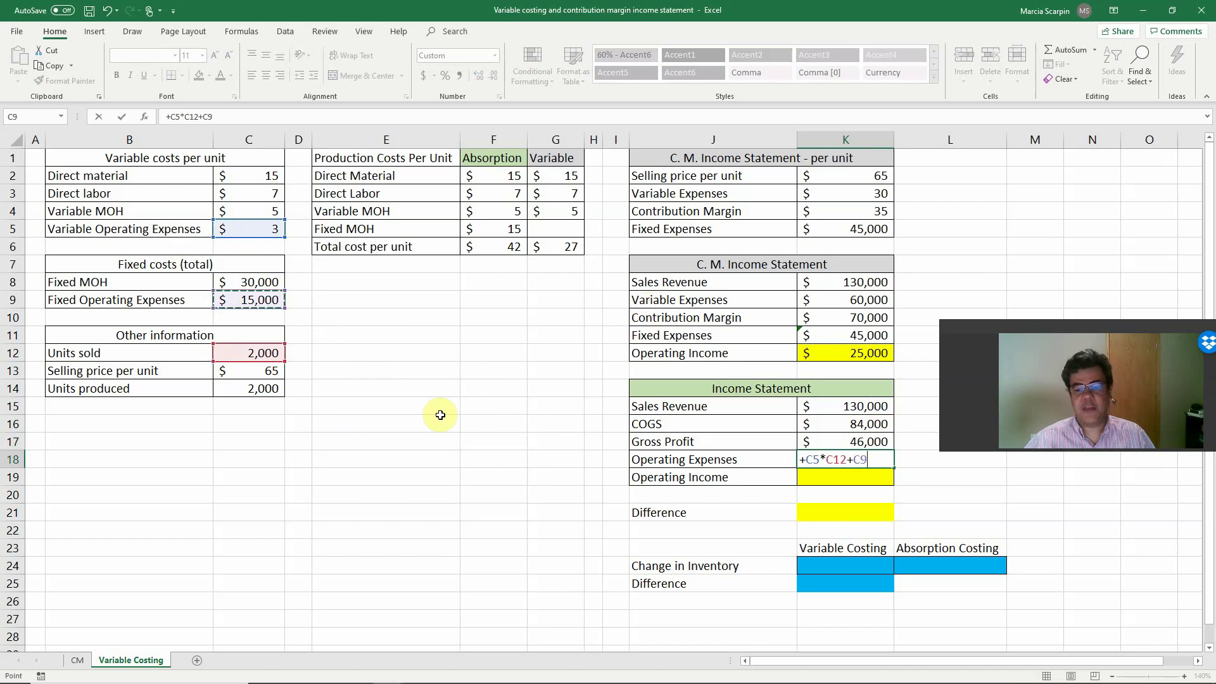
key(Return)
text(=K17-K18)
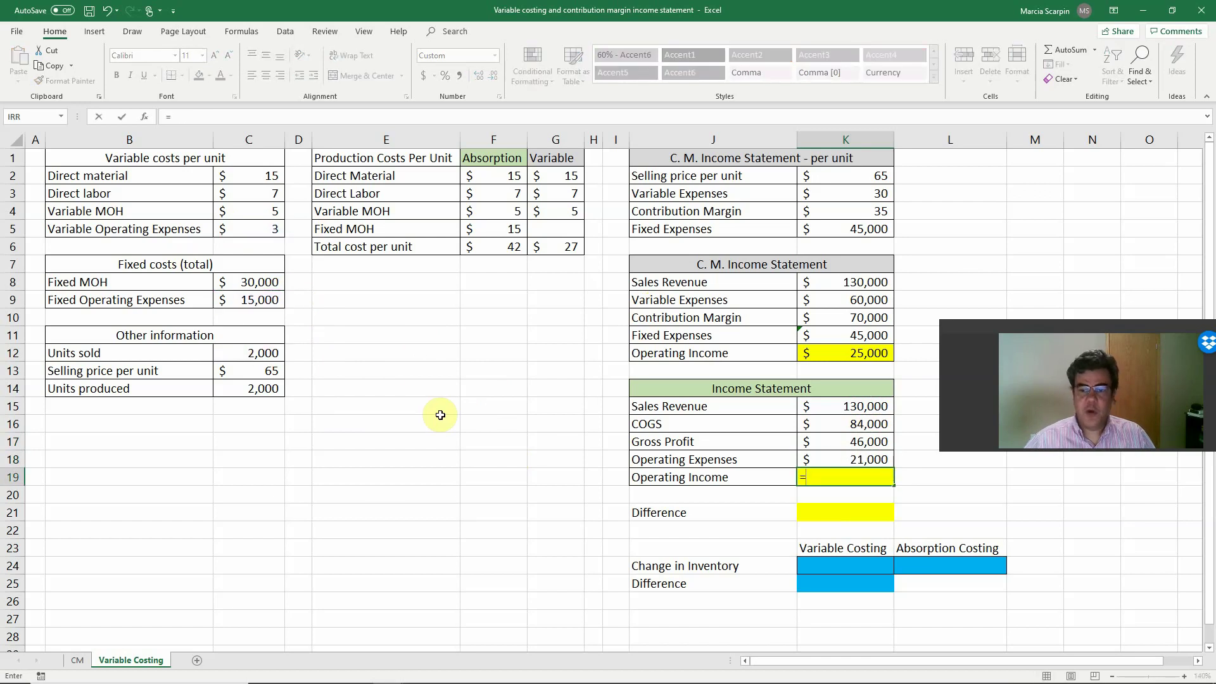
key(Return)
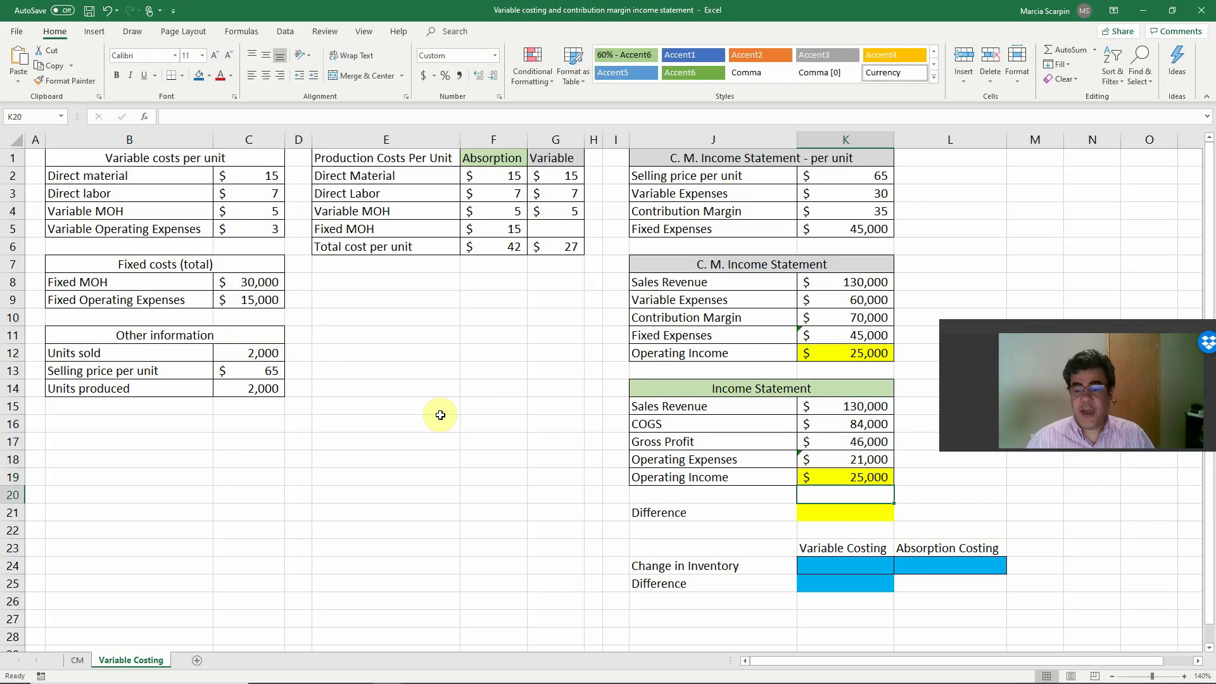
Calculate the difference between the two operating incomes in K21 as =K12-K19
key(Down)
text(=)
click(849, 357)
text(-)
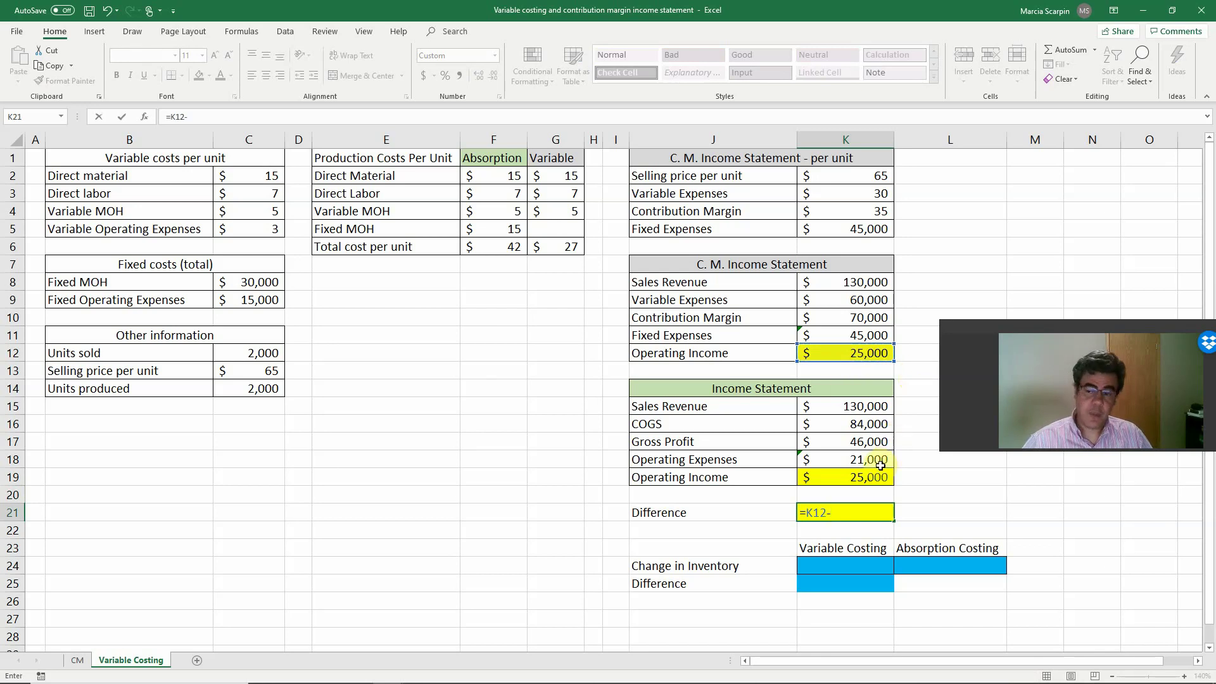
click(847, 474)
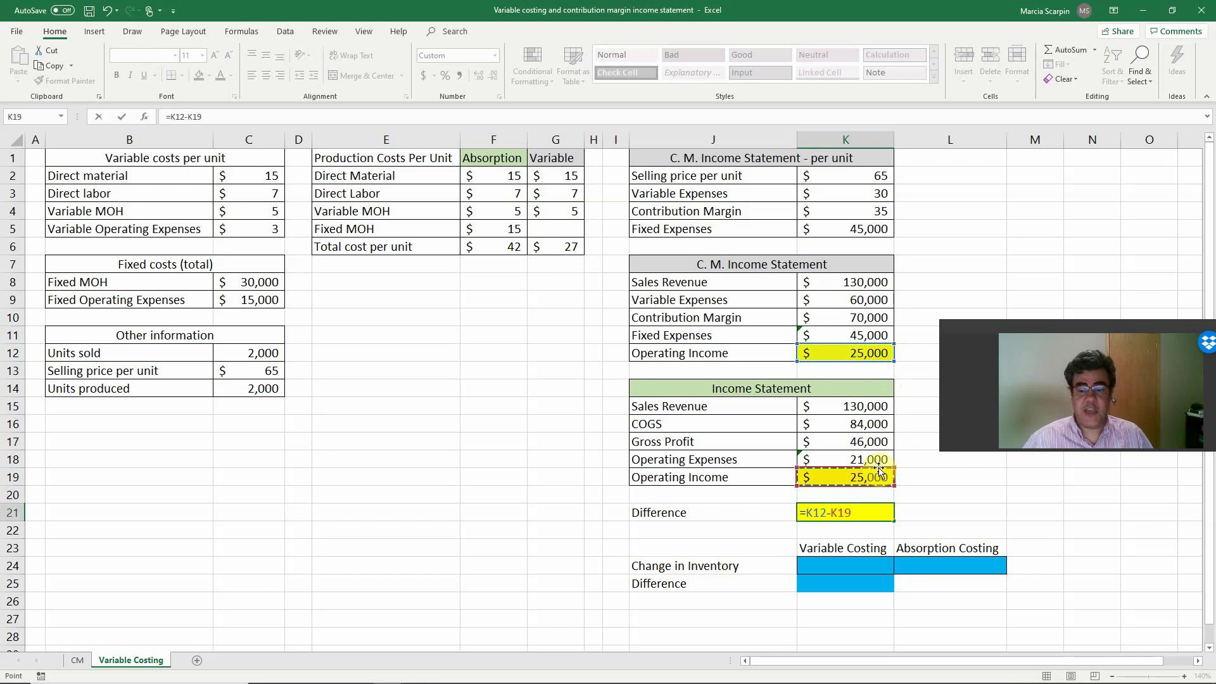
key(Return)
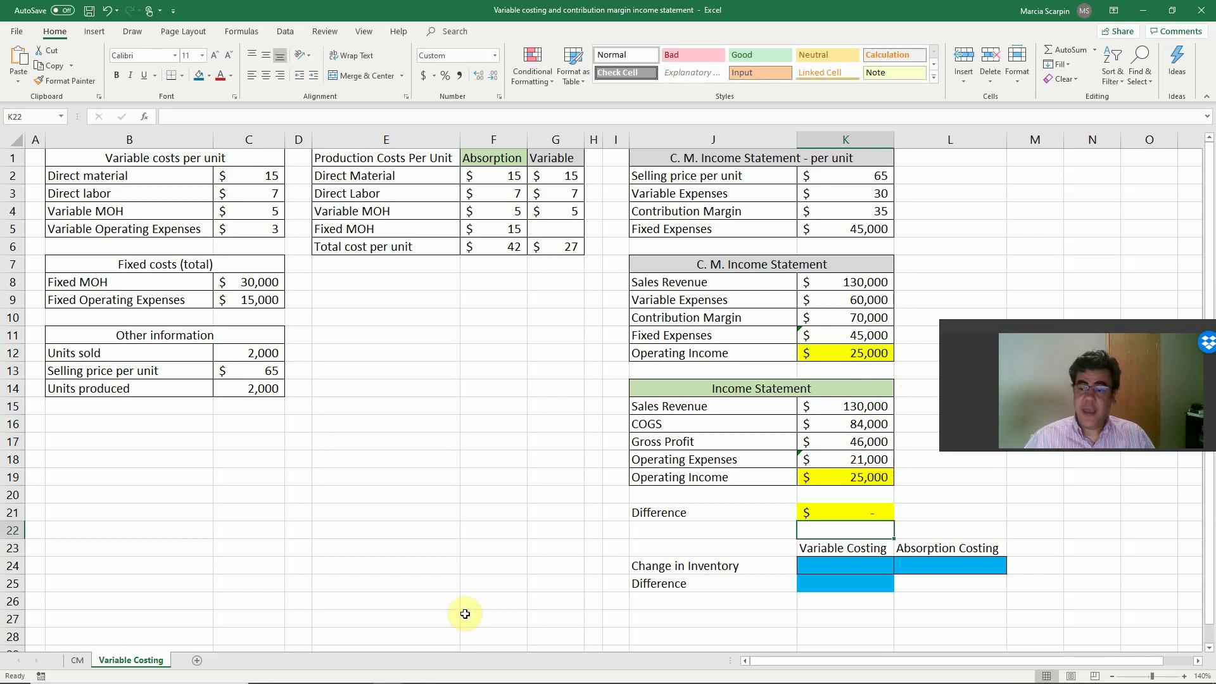
Check the contribution margin characteristics slide in PowerPoint against the units produced in C14 and units sold in C12 of the Excel worksheet
key(alt+Tab)
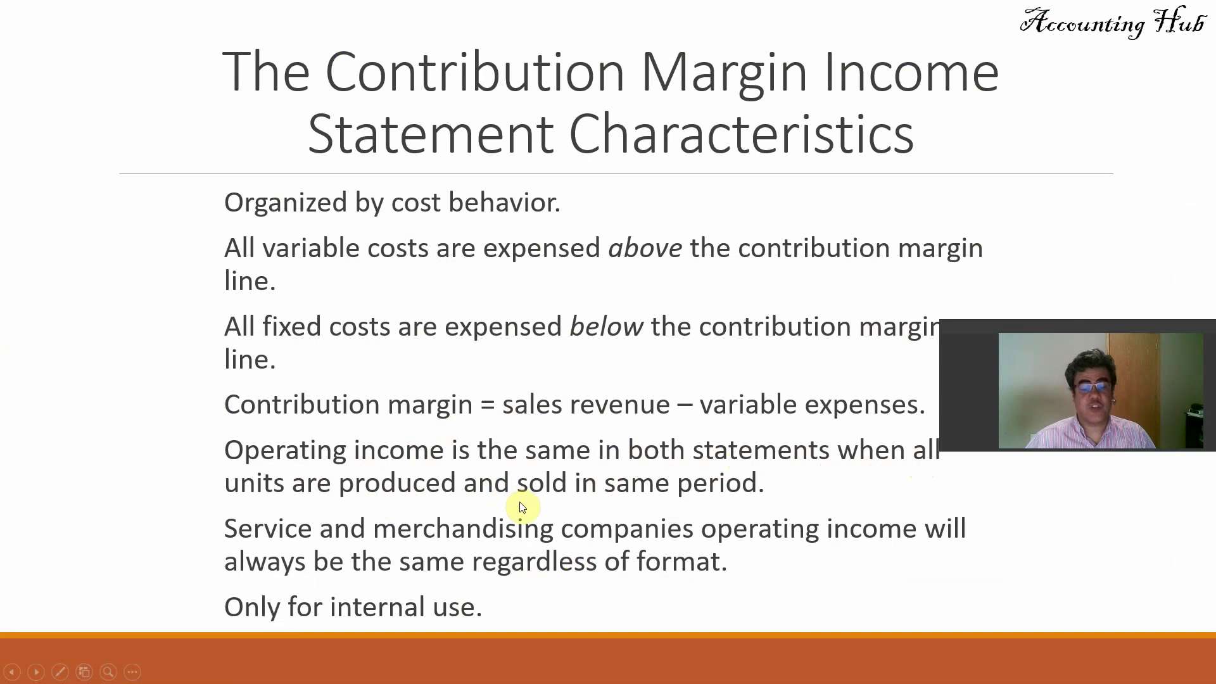
key(alt+Tab)
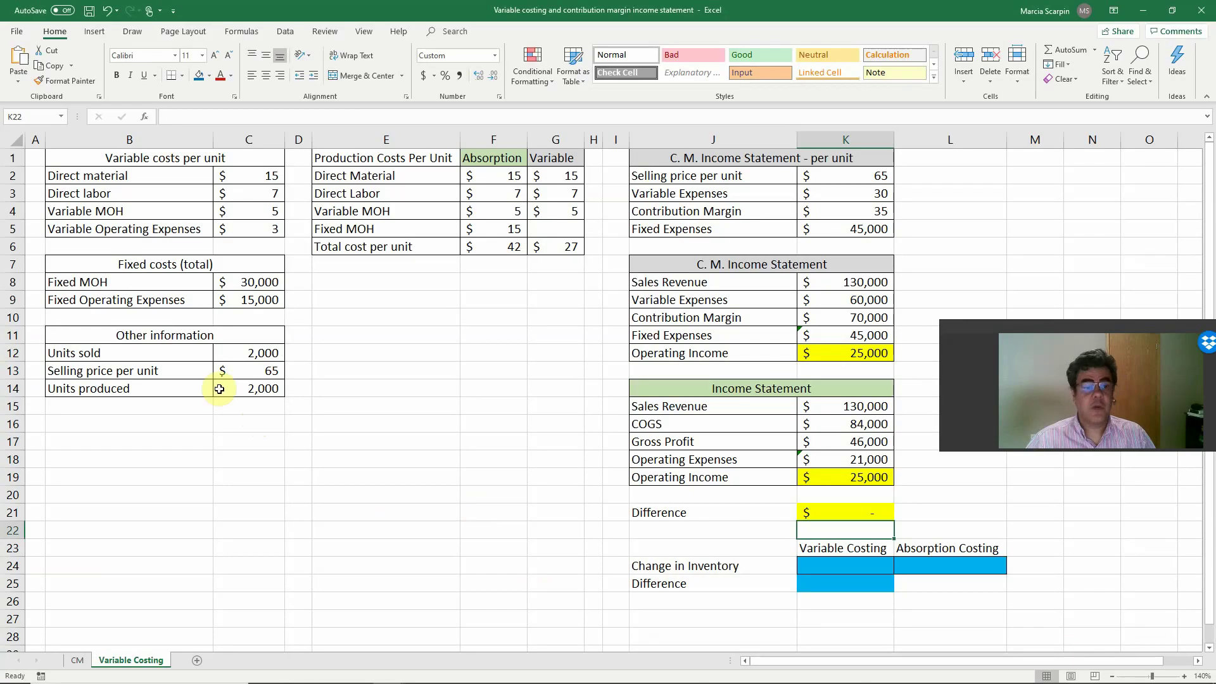
click(245, 391)
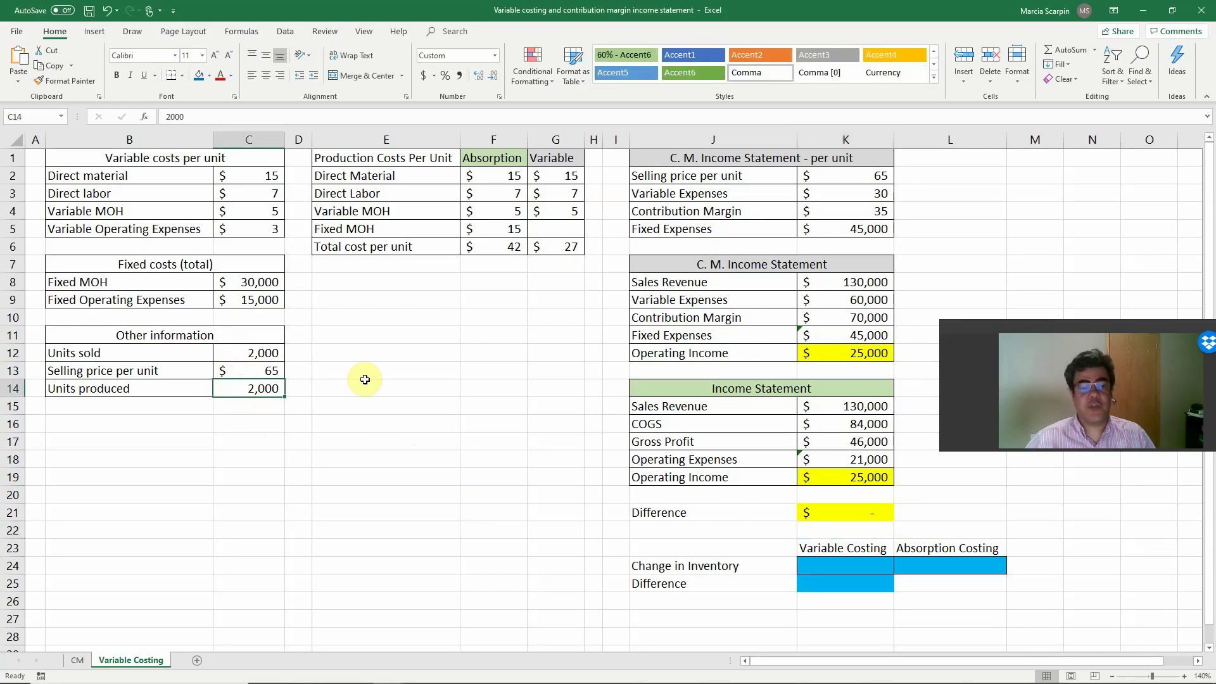
click(243, 344)
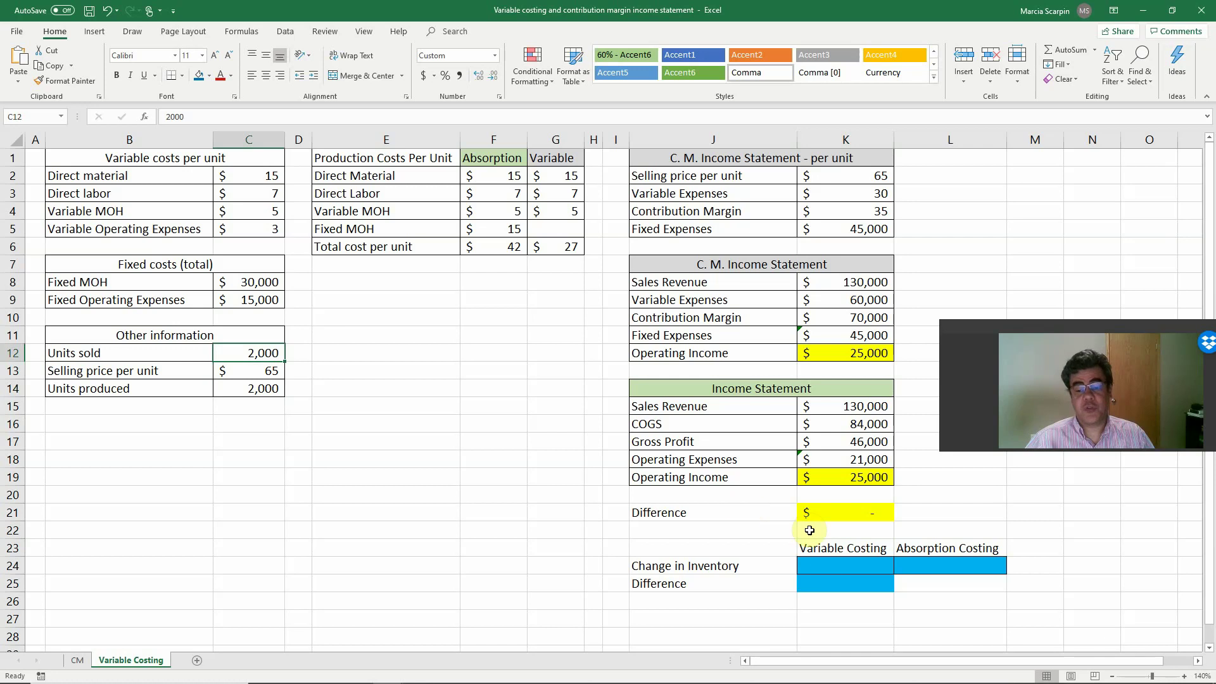
Calculate the change in inventory in K24 as =(C14-C12)*F6, using units produced, units sold and the absorption unit cost
click(837, 563)
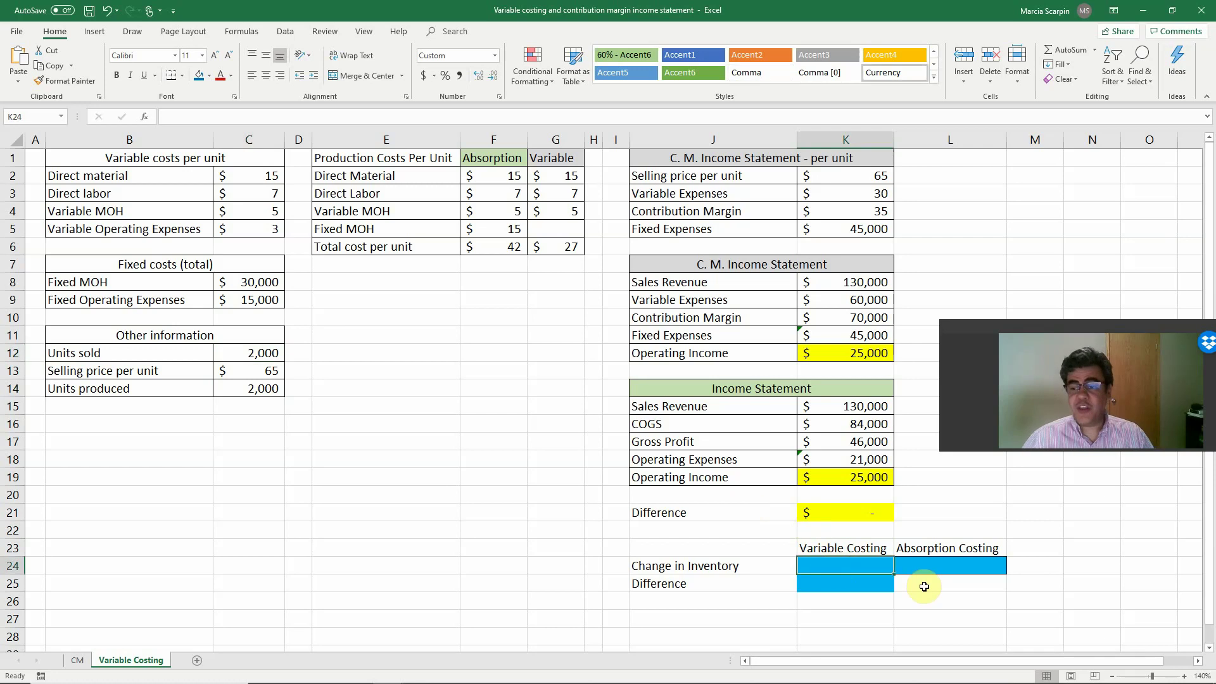
text(=)
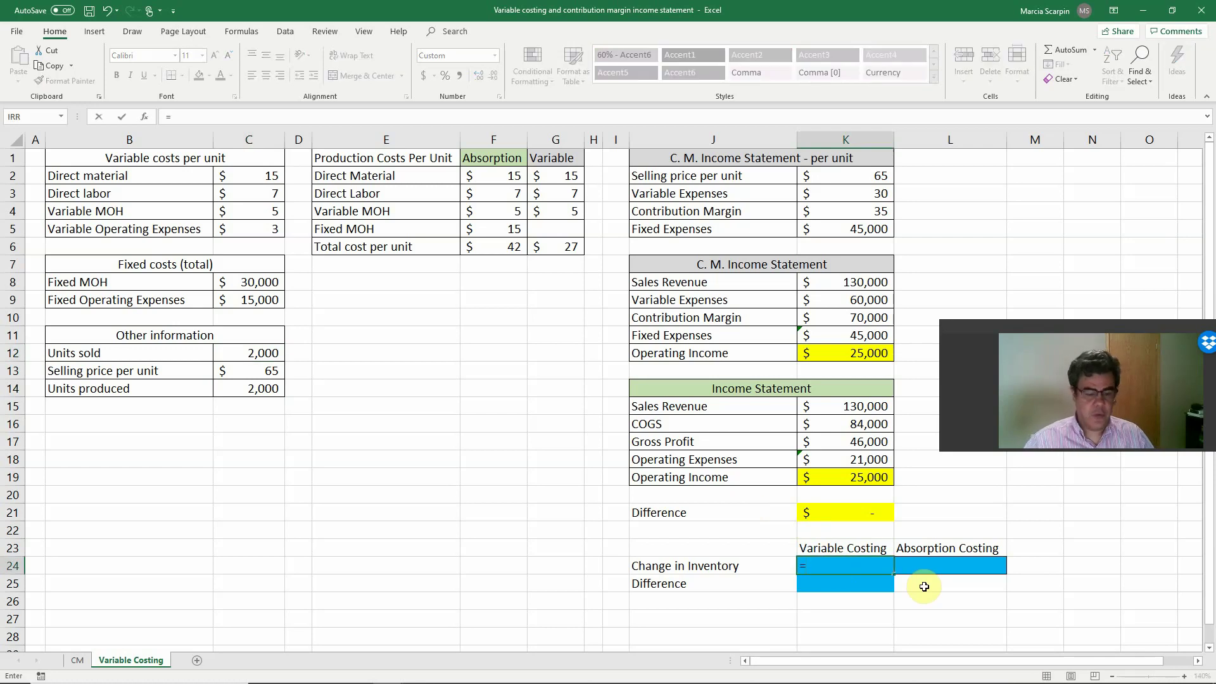
text(()
click(249, 386)
text(-)
click(251, 352)
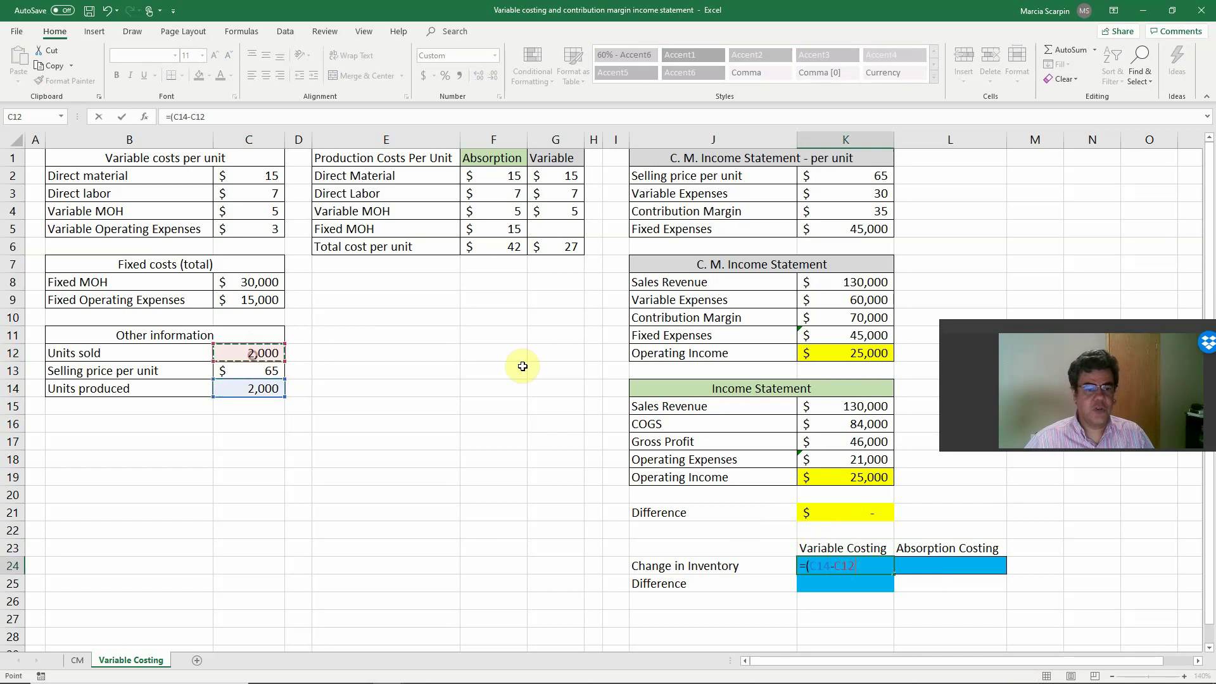
text()*)
click(481, 247)
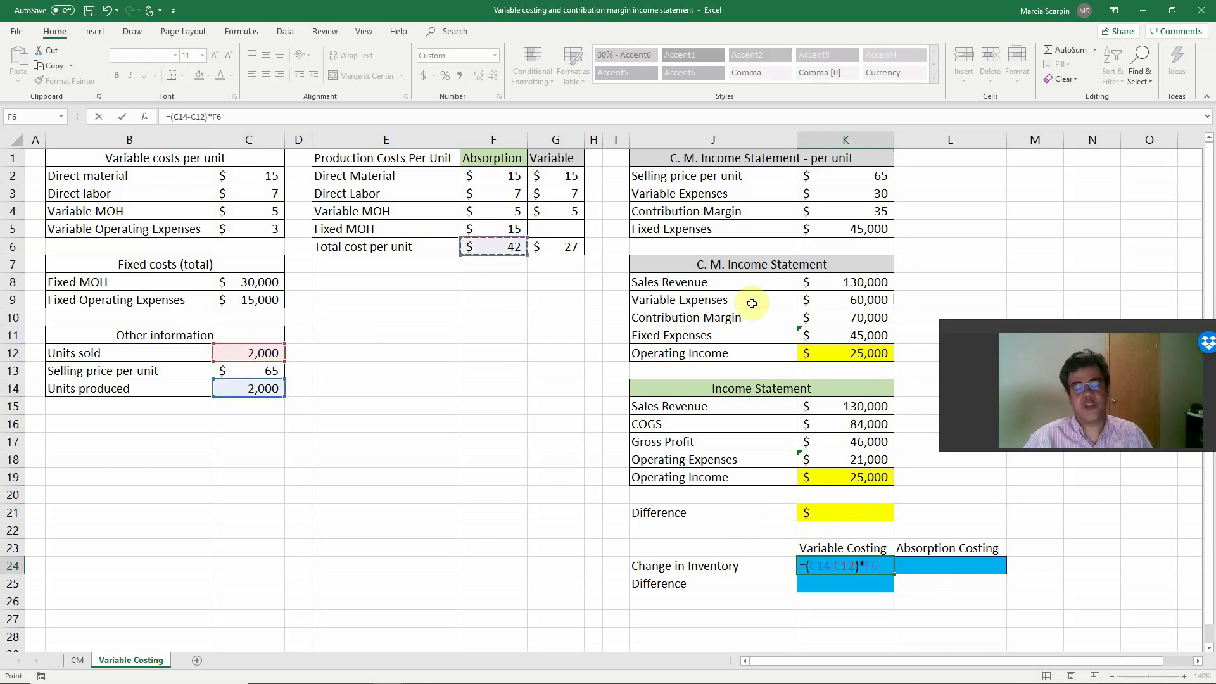
key(Return)
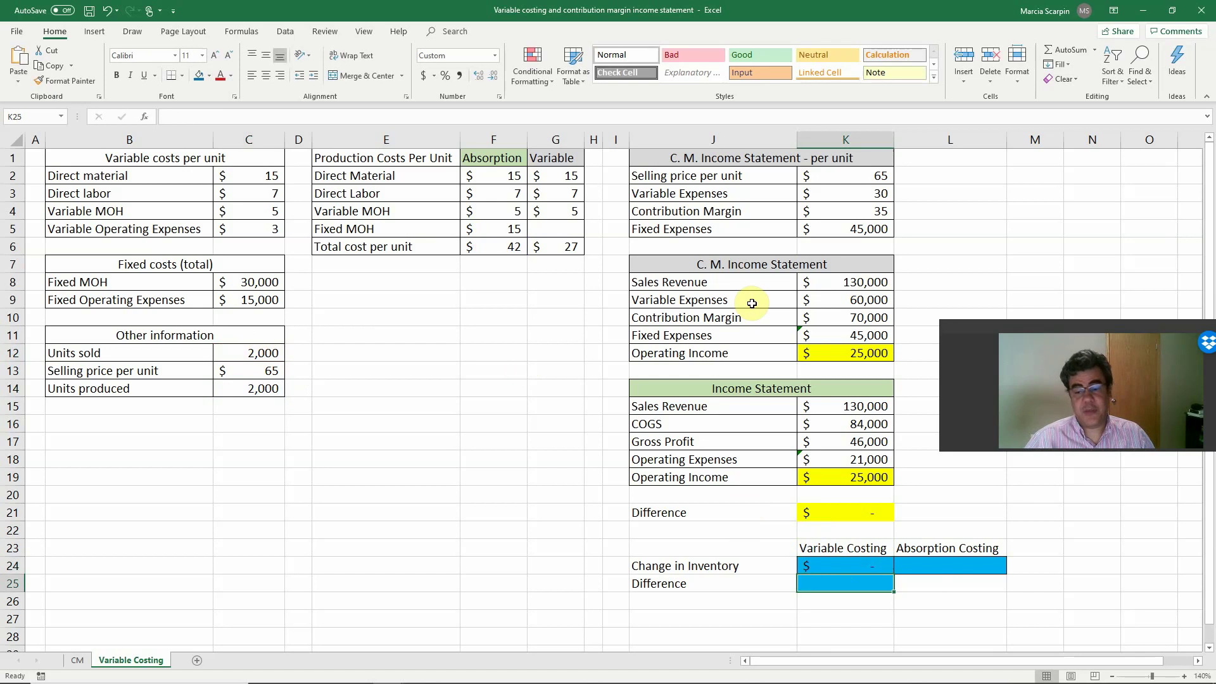
Calculate the change in inventory in L24 as =(C14-C12)*G6, using the variable total cost per unit
key(Up)
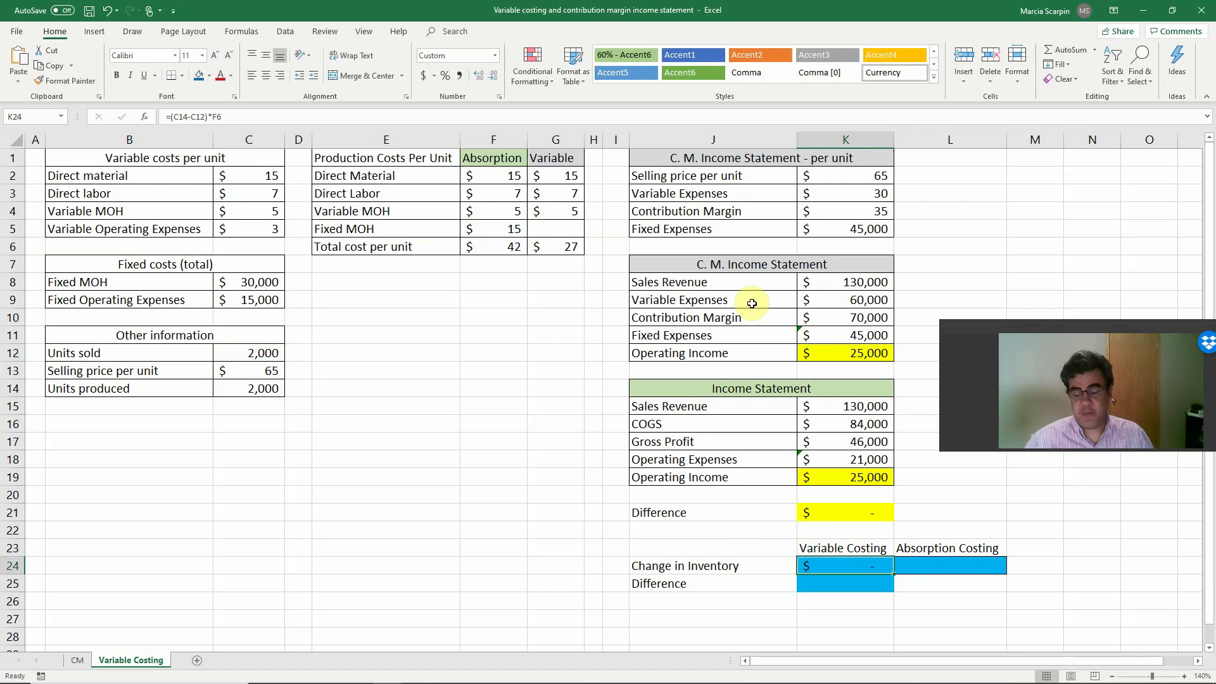
key(Right)
text(=)
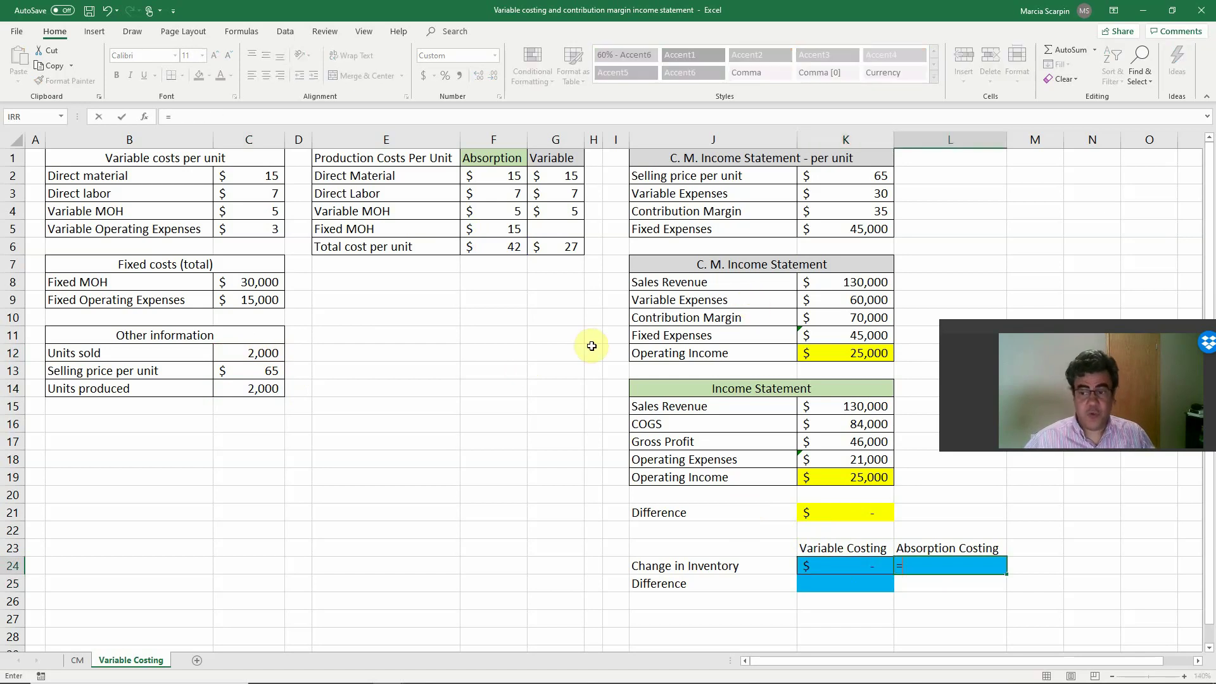
text(()
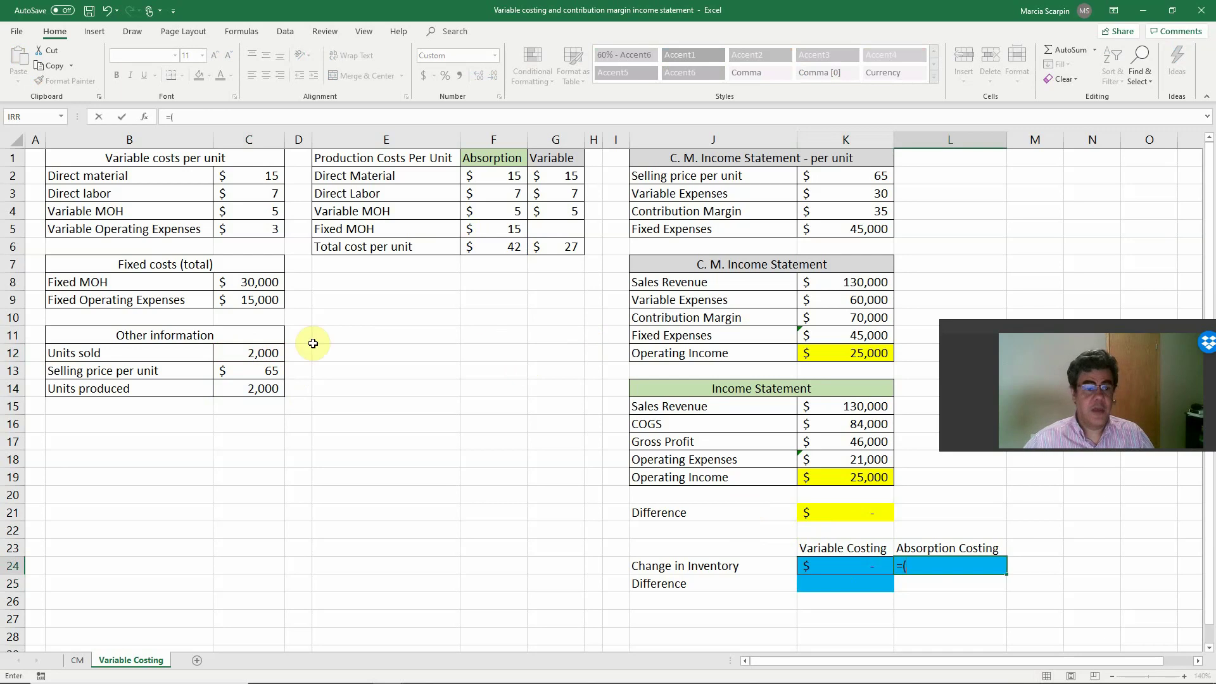
click(244, 389)
text(-)
click(250, 348)
text()*)
click(552, 249)
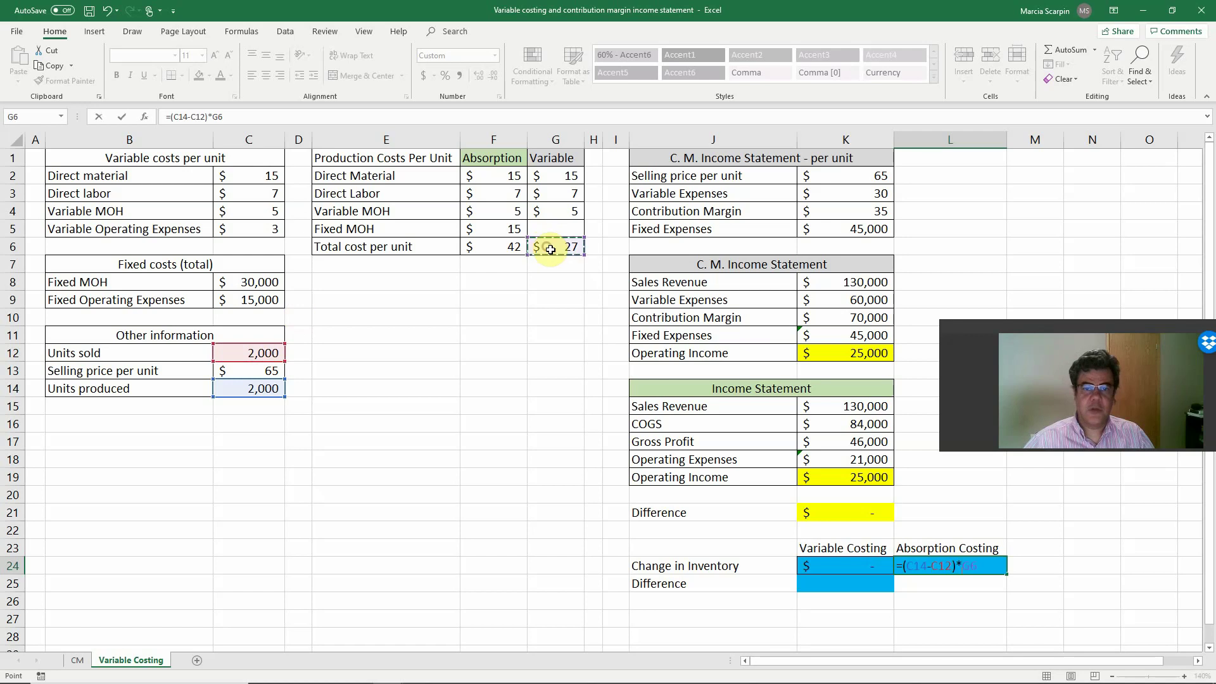
key(Return)
Calculate the difference between the two inventory changes in K25 as +K24-L24
key(Left)
key(Up)
key(Up)
key(Up)
key(Up)
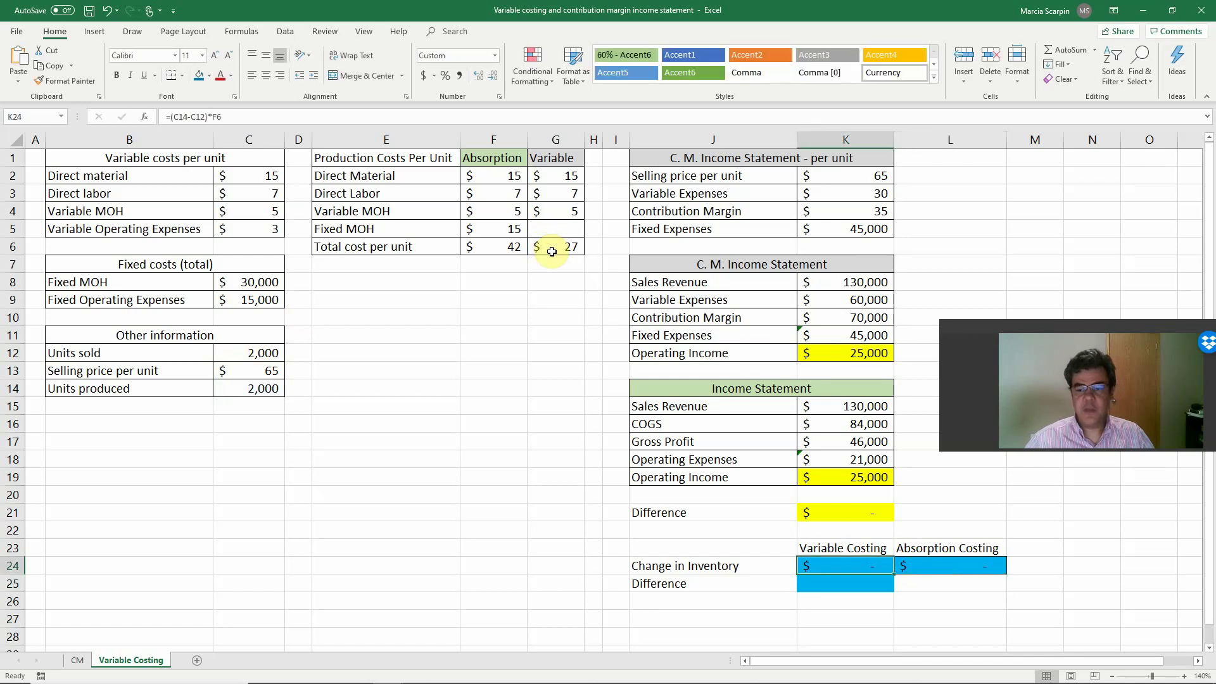
key(Down)
key(Down)
key(Down)
key(Down)
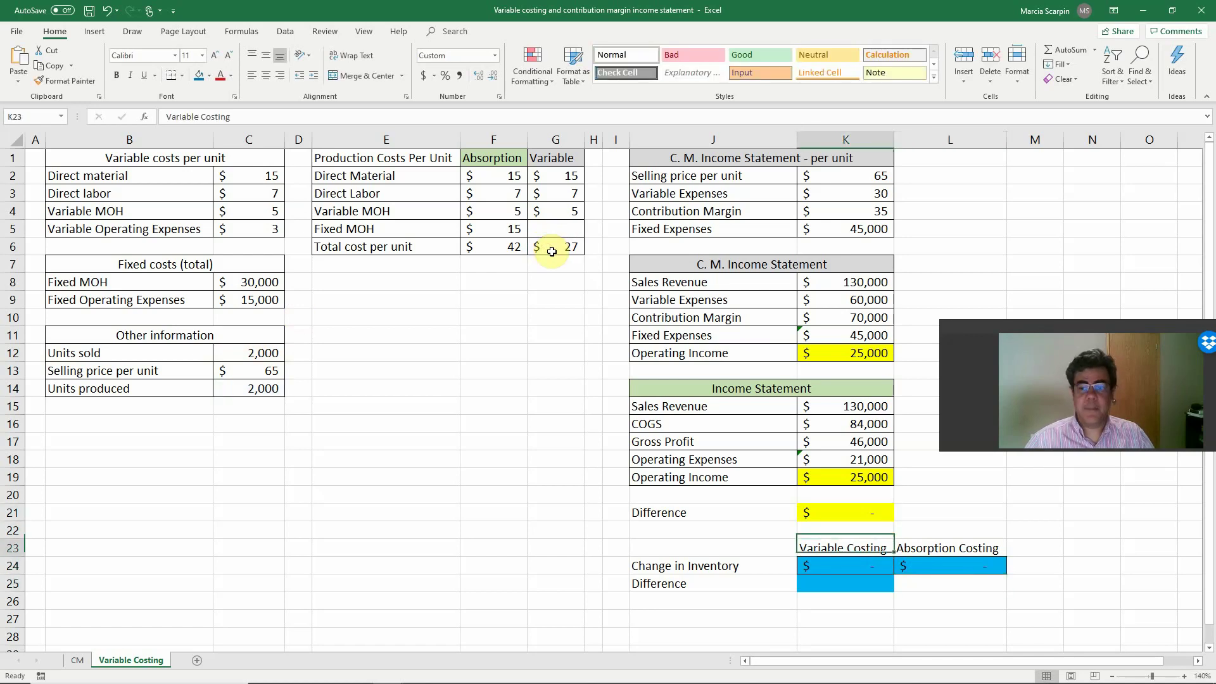
text(+)
key(Up)
text(-)
key(Up)
key(Right)
key(Return)
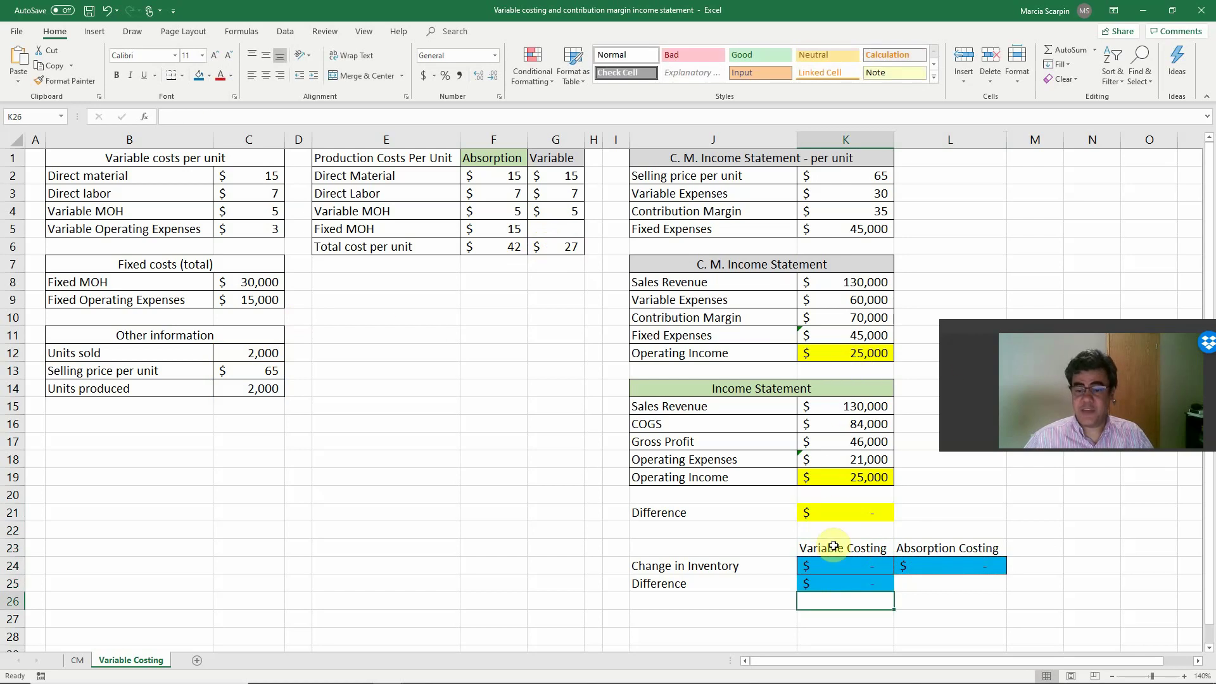
Examine the inventory change cells K24:L25 and compare their difference with the operating income in K12
drag(843, 565, 917, 581)
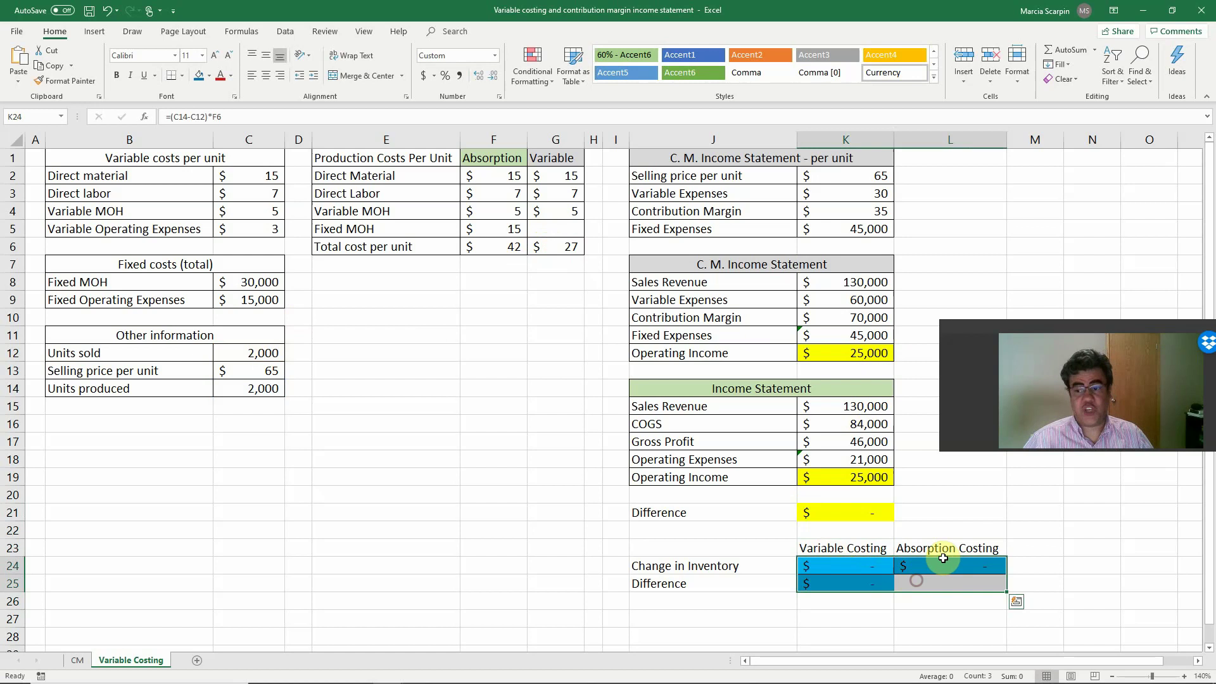
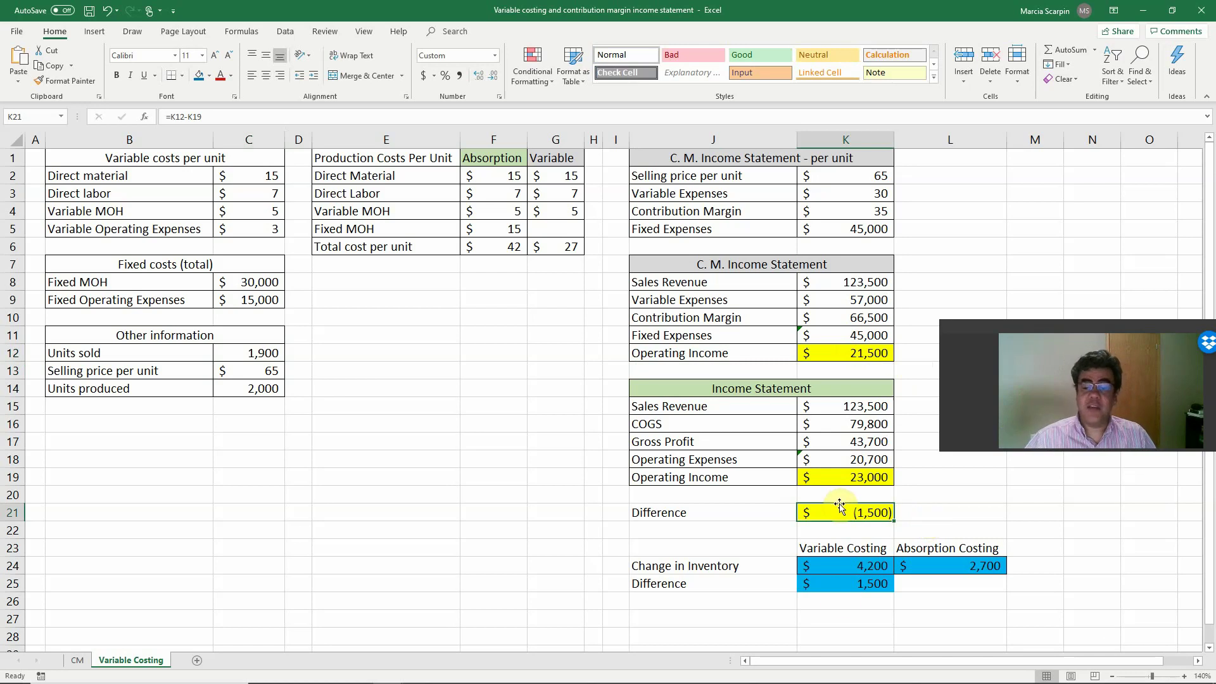
click(853, 588)
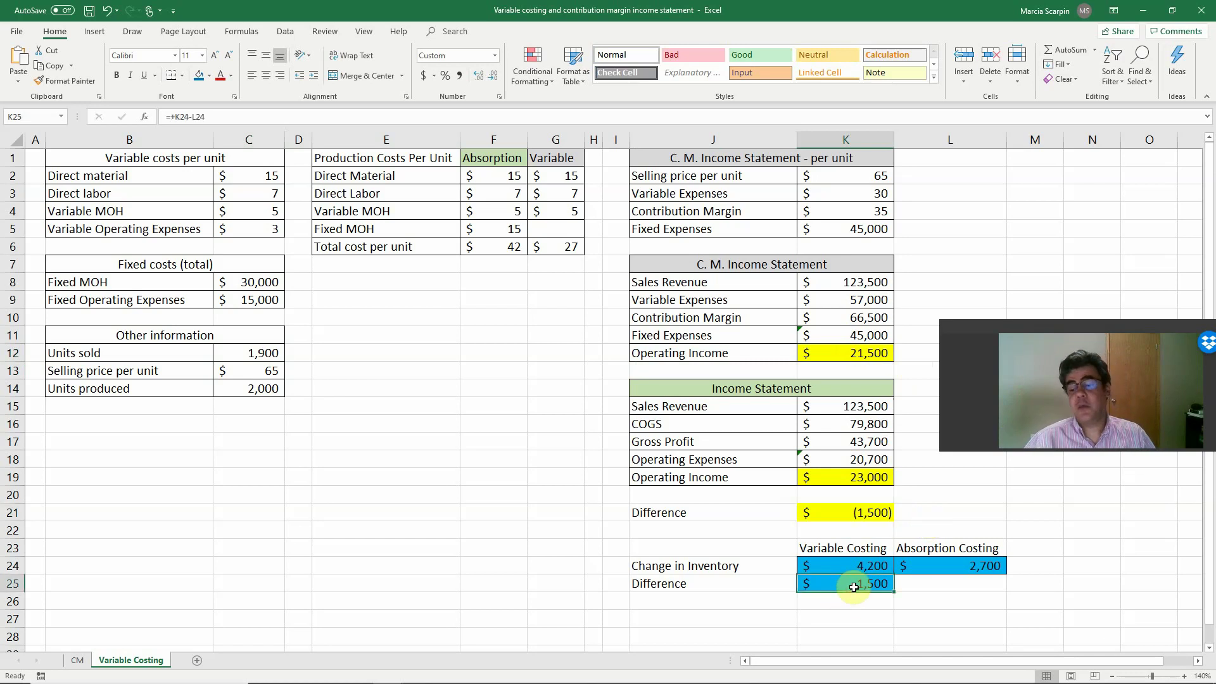
click(856, 566)
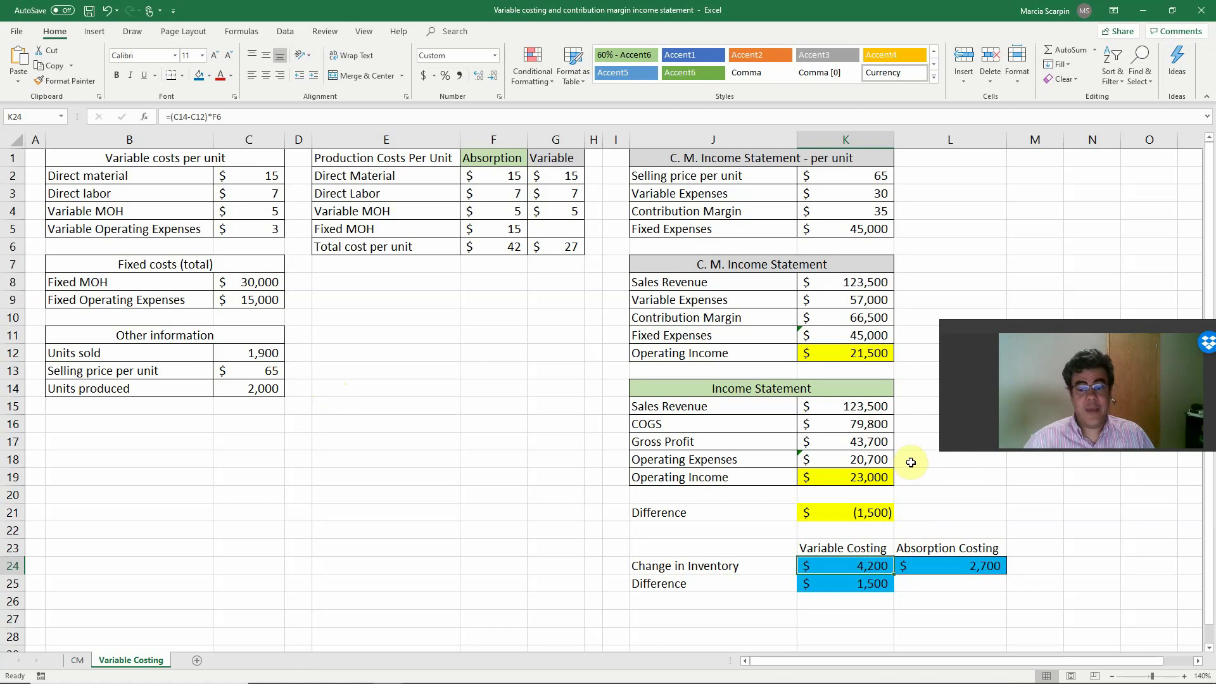
click(863, 352)
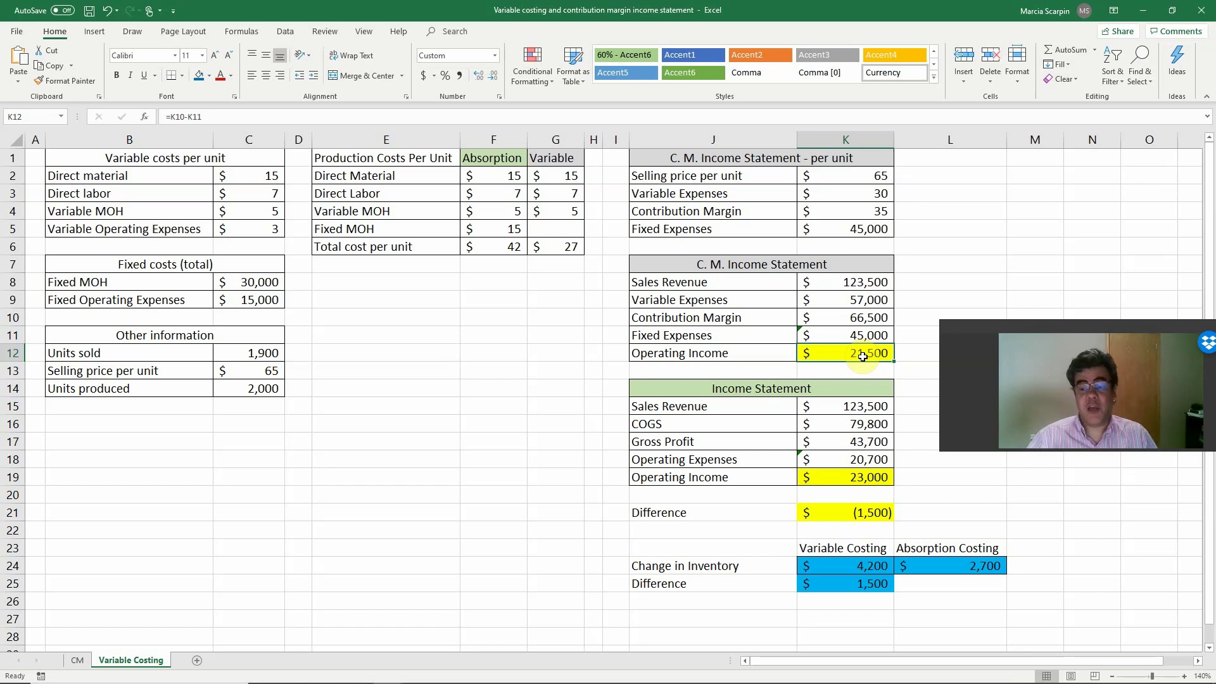
Switch to the PowerPoint slideshow and view the Absorption Costing slide, returning to the units sold in C12 of the Excel worksheet
key(alt+Tab)
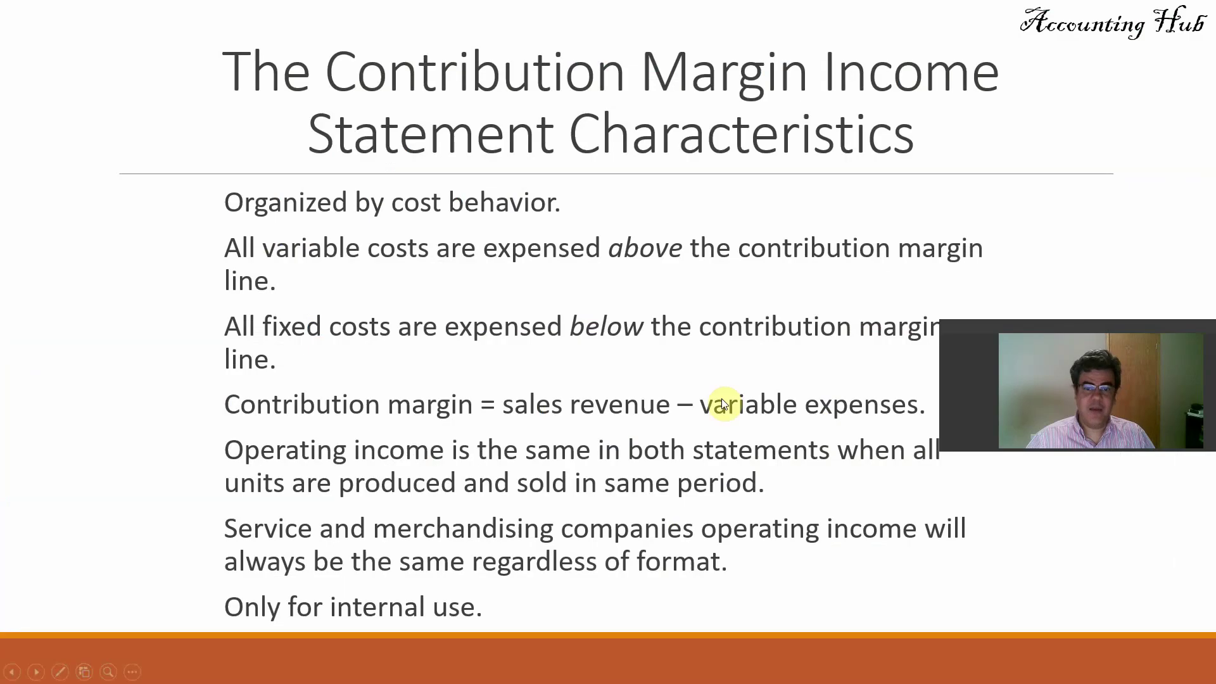
click(720, 403)
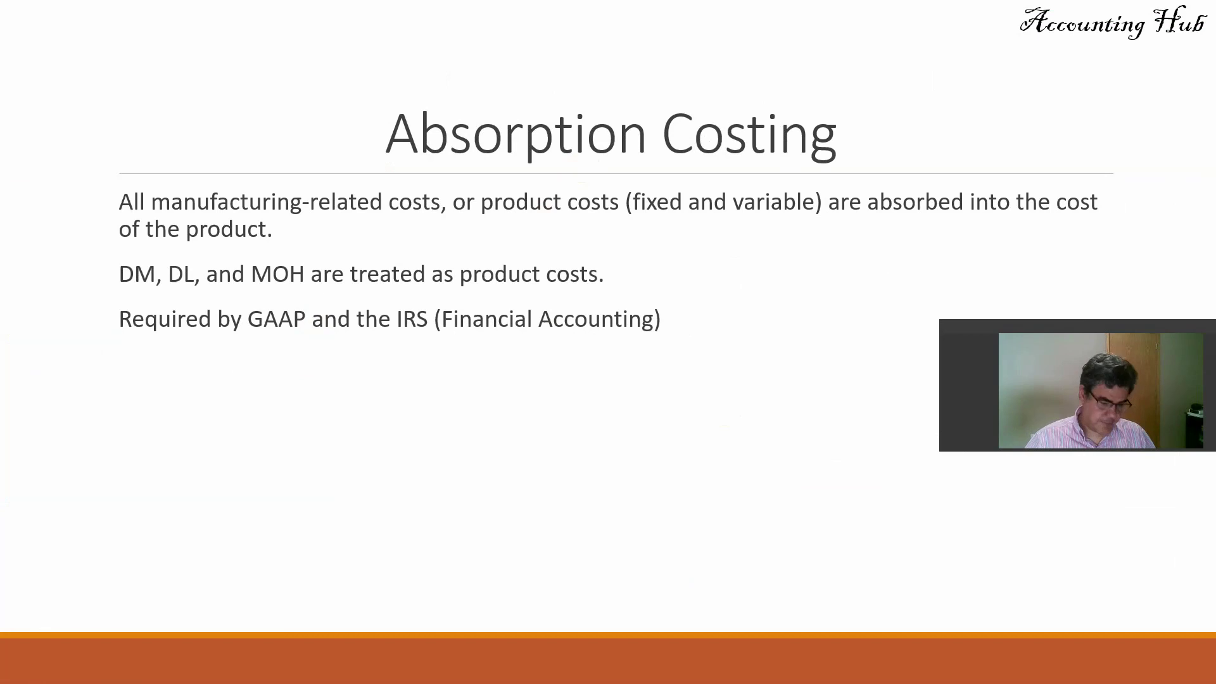
key(alt+Tab)
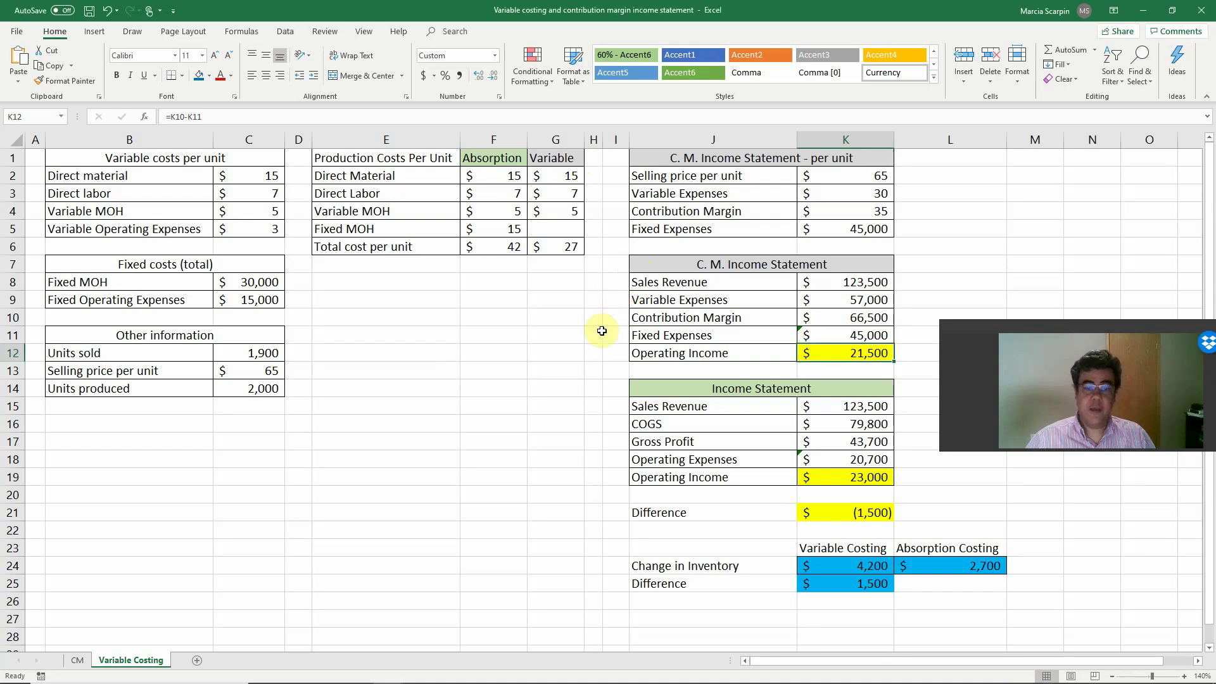
click(266, 351)
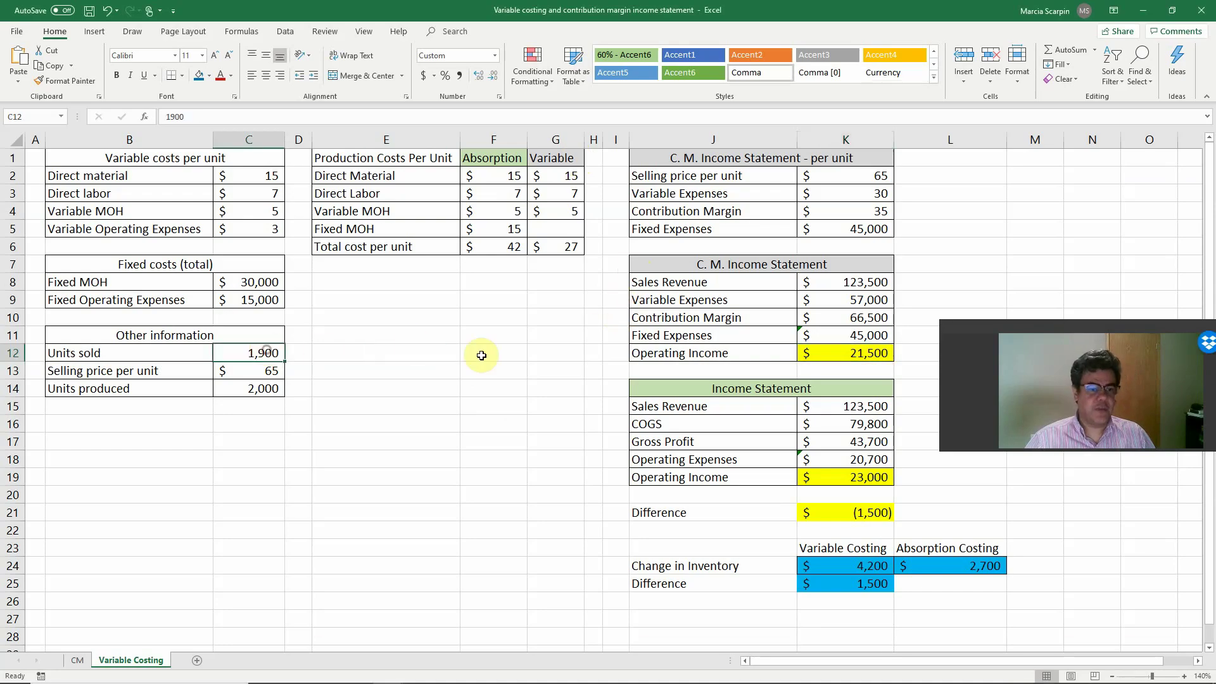
Set the units sold in C12 to 2,200
text(2)
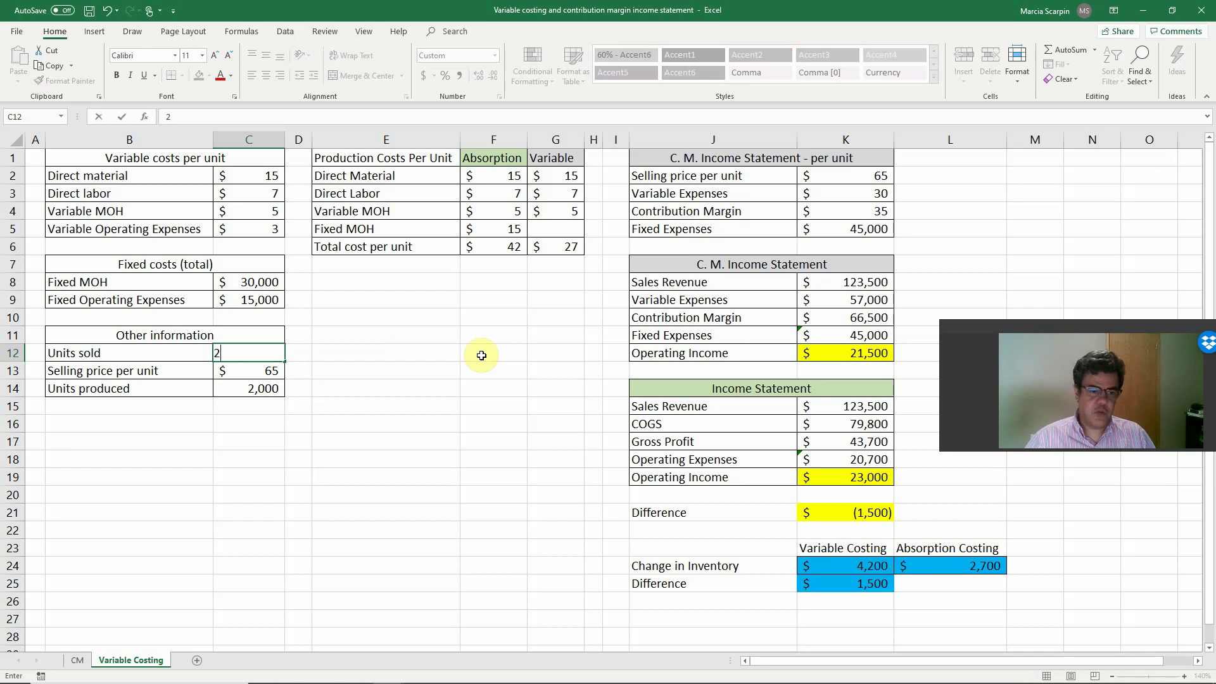
text(,200)
key(Return)
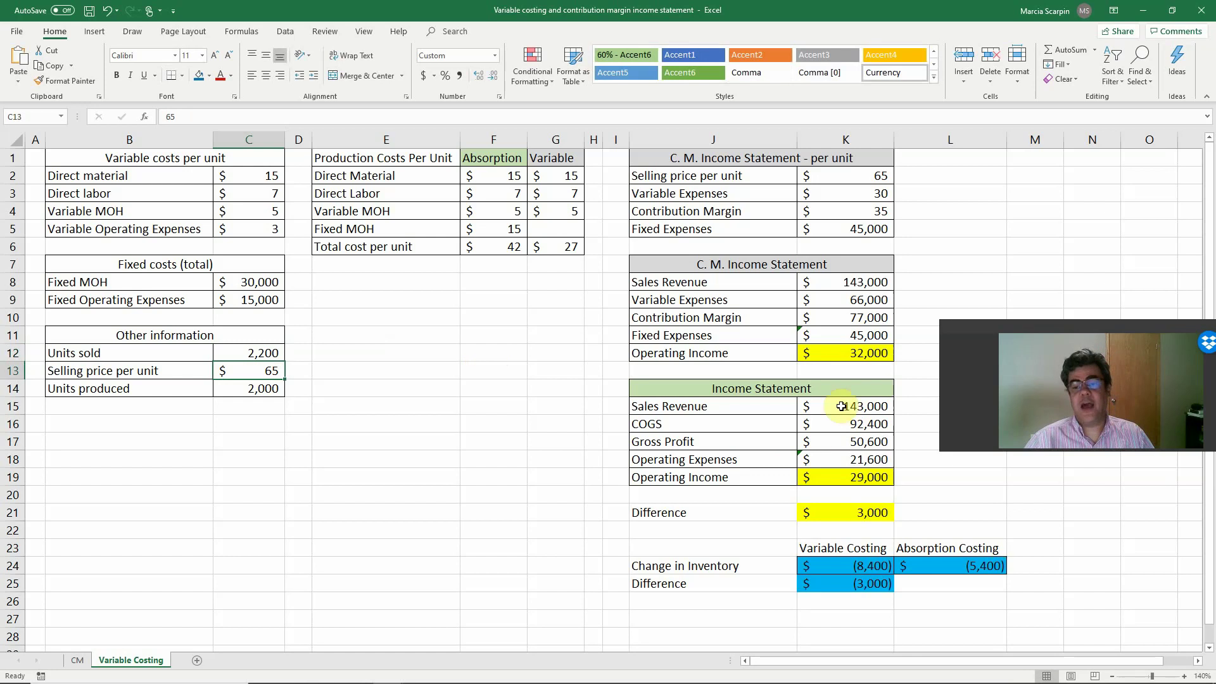
Compare the operating incomes in K12 and K19 and their difference in K21 with the inventory change difference in K25
click(841, 353)
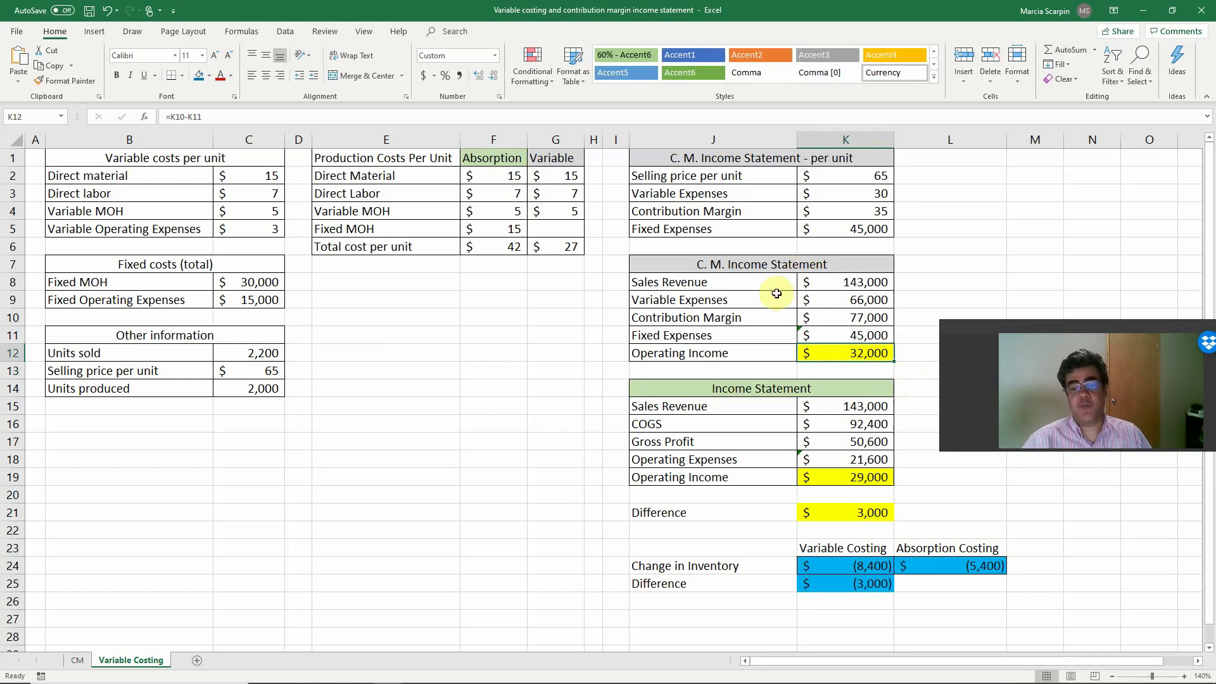
click(864, 479)
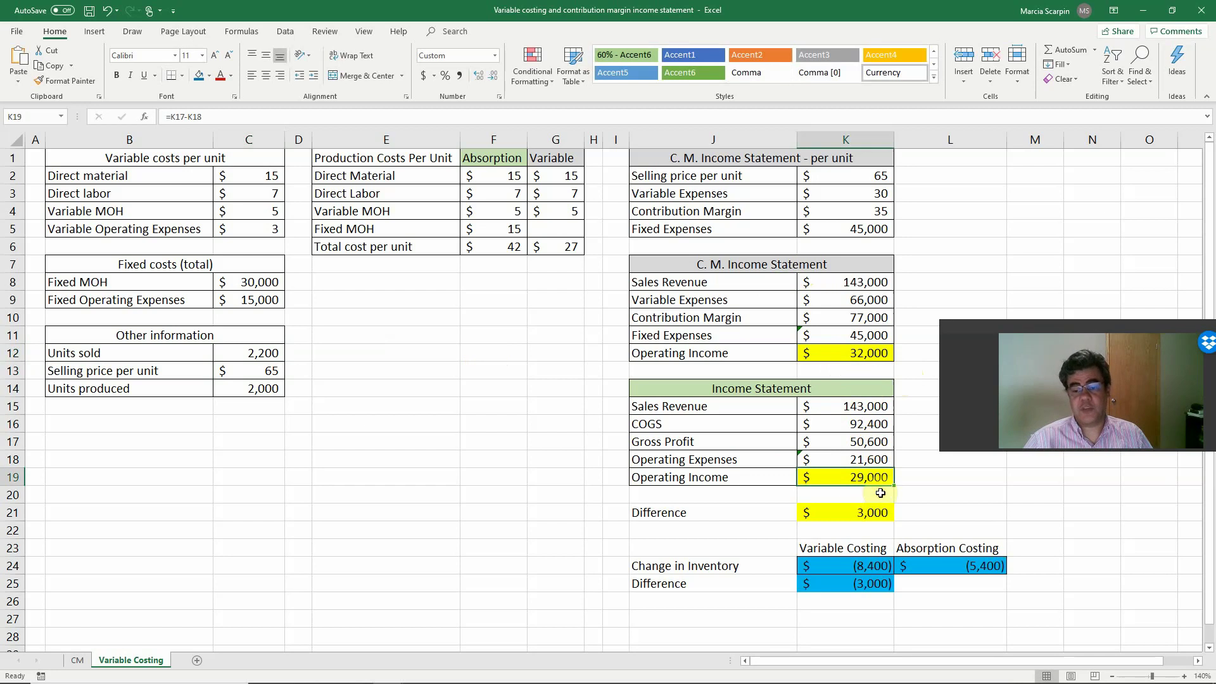
click(864, 513)
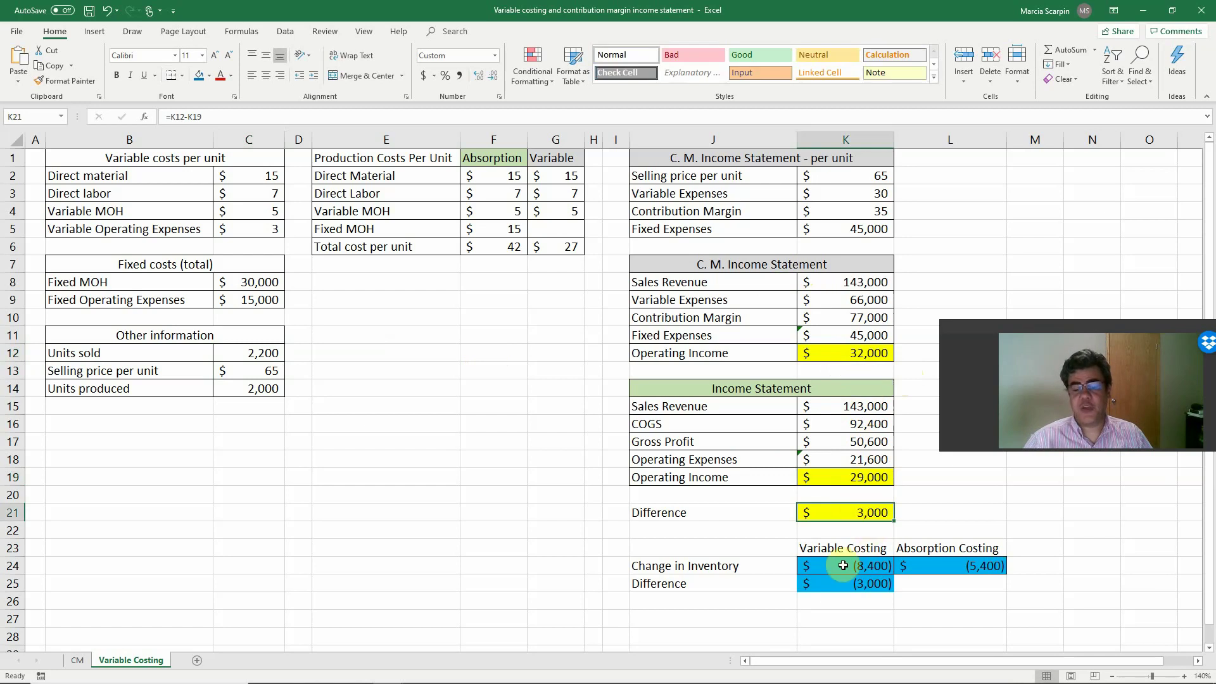
click(844, 600)
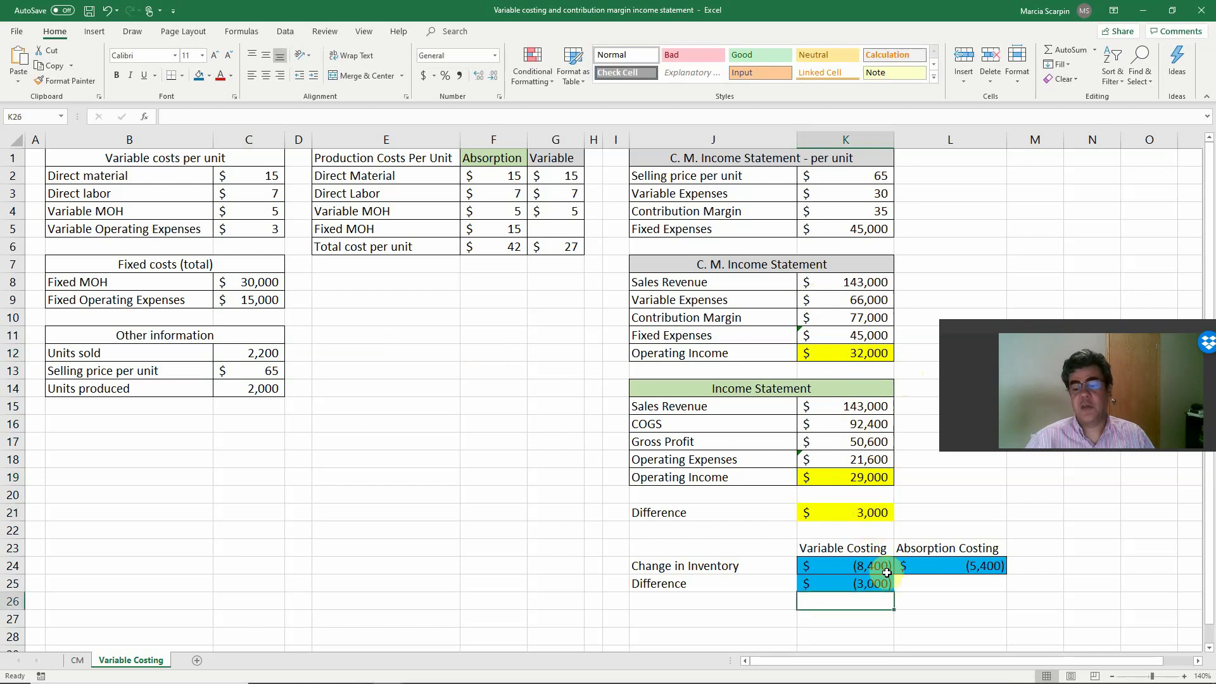
click(850, 579)
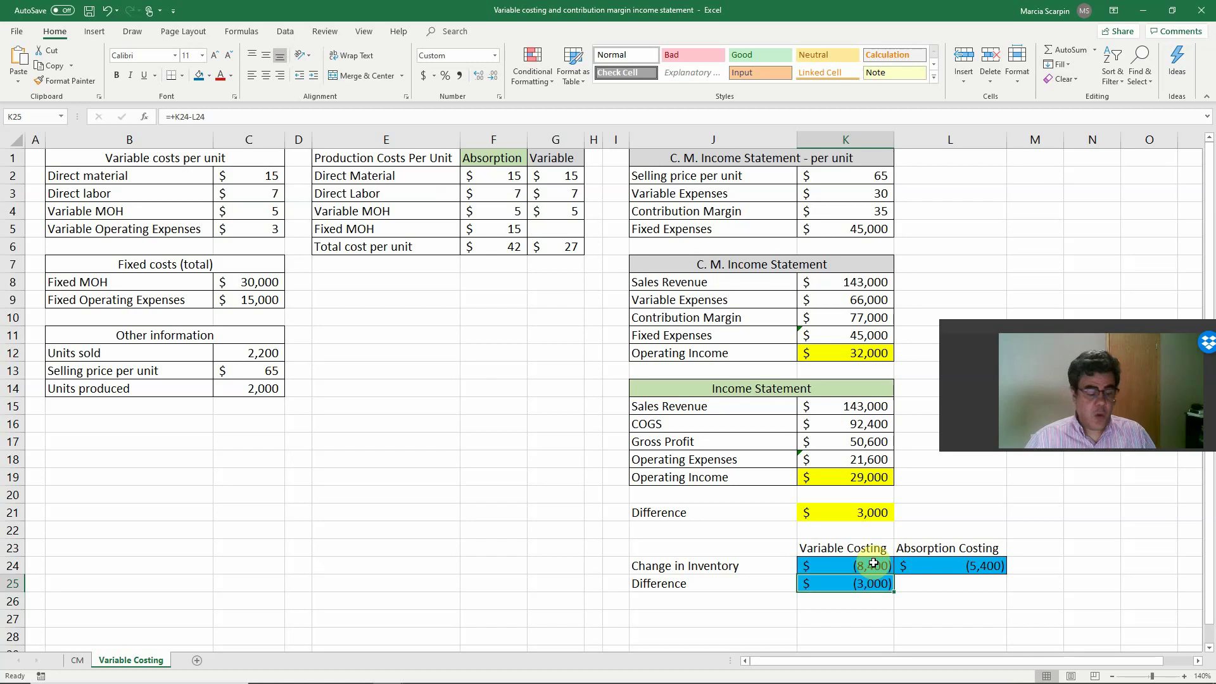
Switch to the PowerPoint slideshow and advance past the Variable Costing slide to the closing Thank you slide
key(alt+Tab)
click(784, 536)
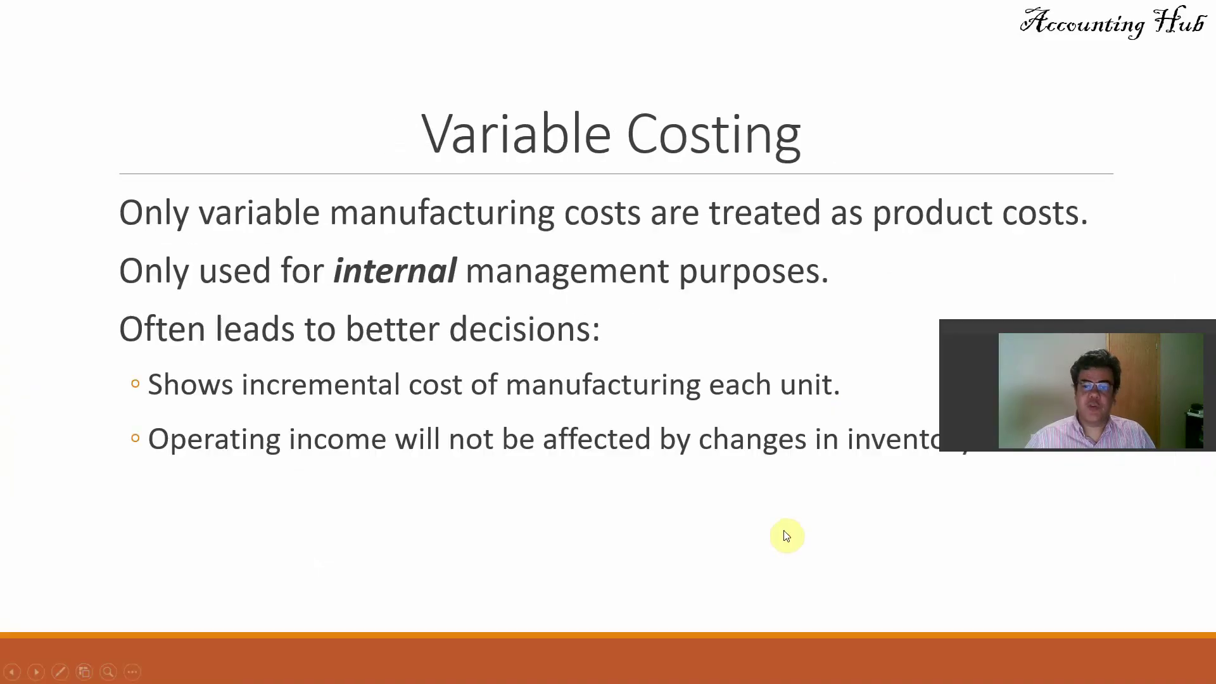
click(784, 536)
click(784, 536)
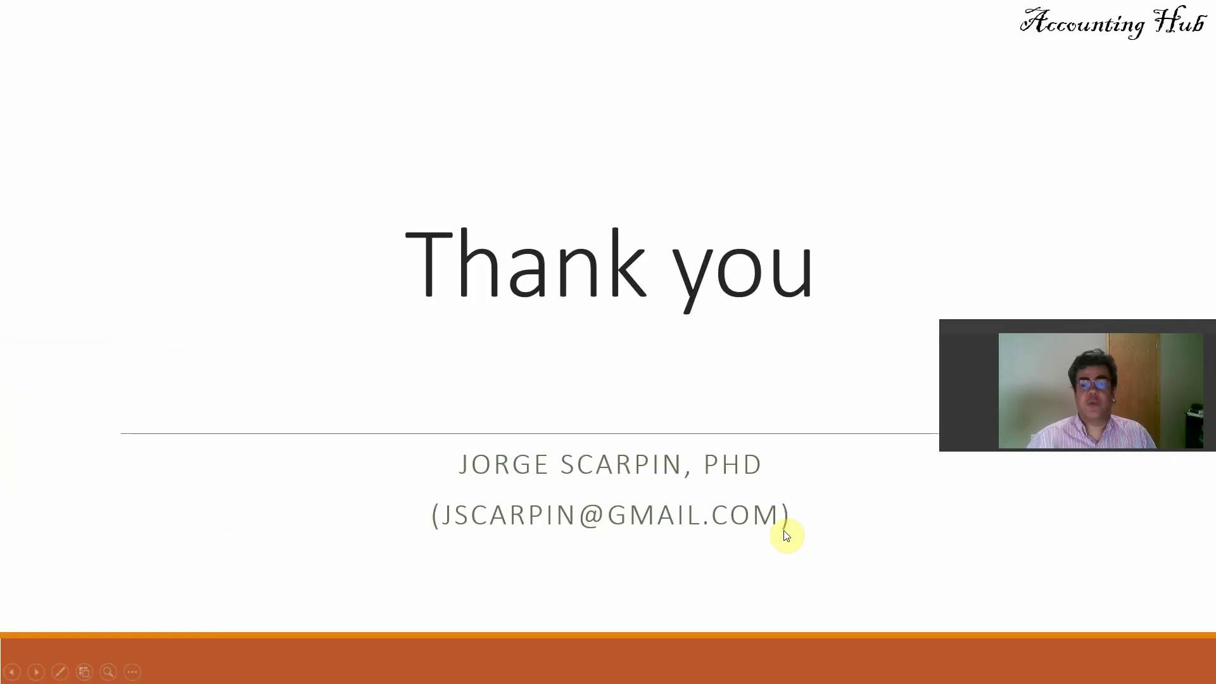